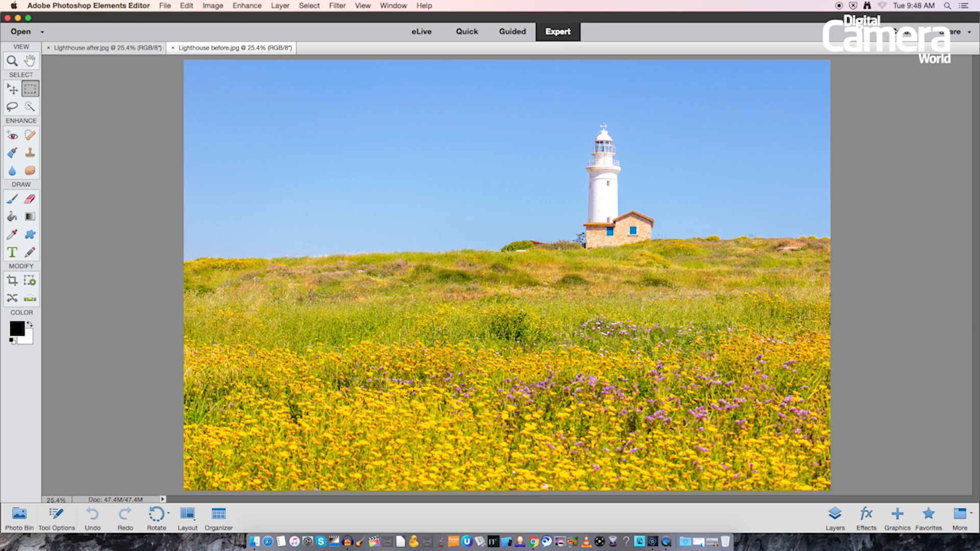
Bring up the Lighthouse after.jpg image and close it, leaving Lighthouse before.jpg open.
click(122, 50)
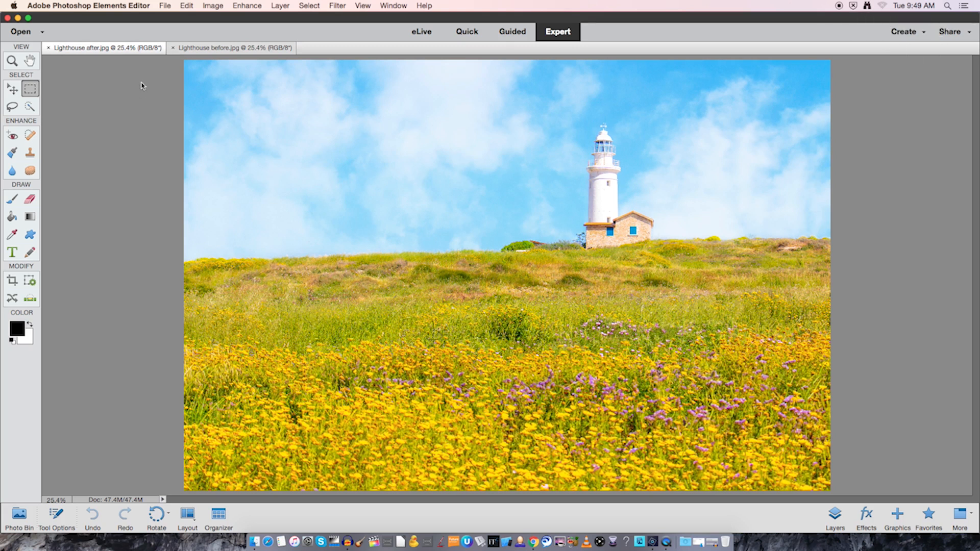
click(48, 48)
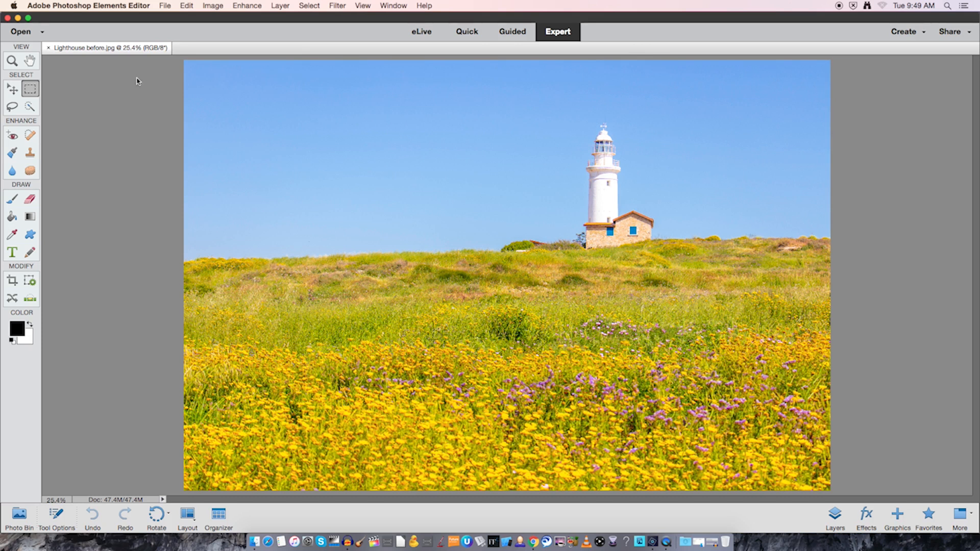
Start opening a file, browse from the Desktop to Start Images and its Free Skies folder in column view, and preview Sky 01.jpg.
click(172, 6)
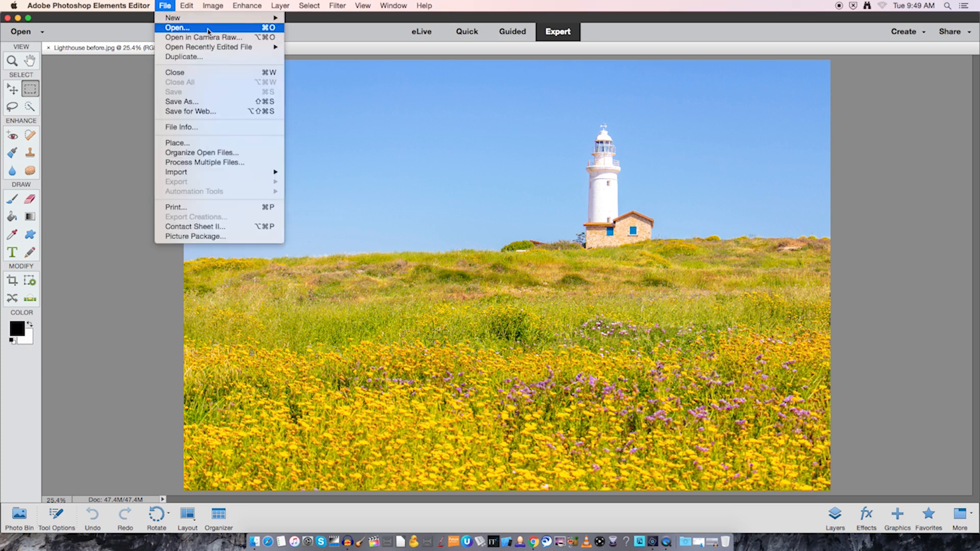
click(208, 28)
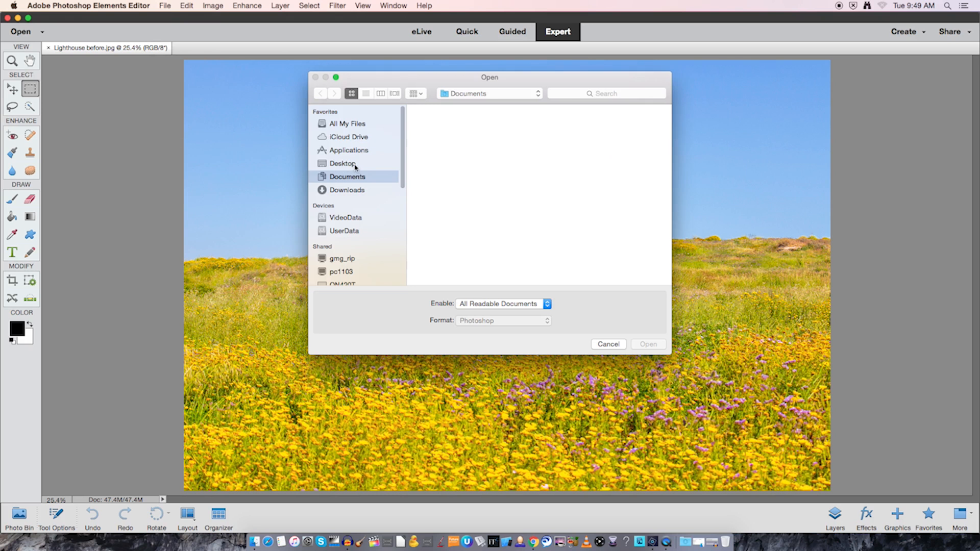
click(342, 163)
double_click(437, 133)
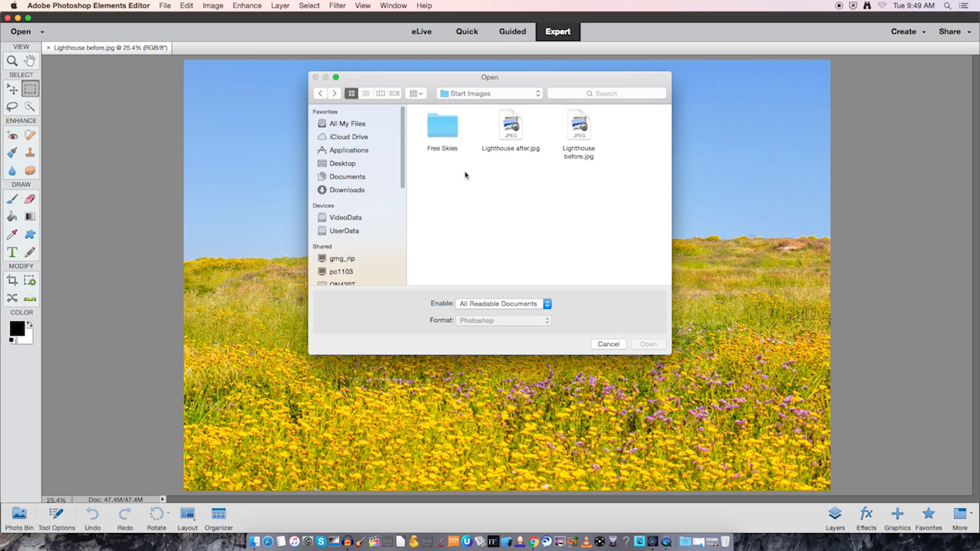
double_click(451, 135)
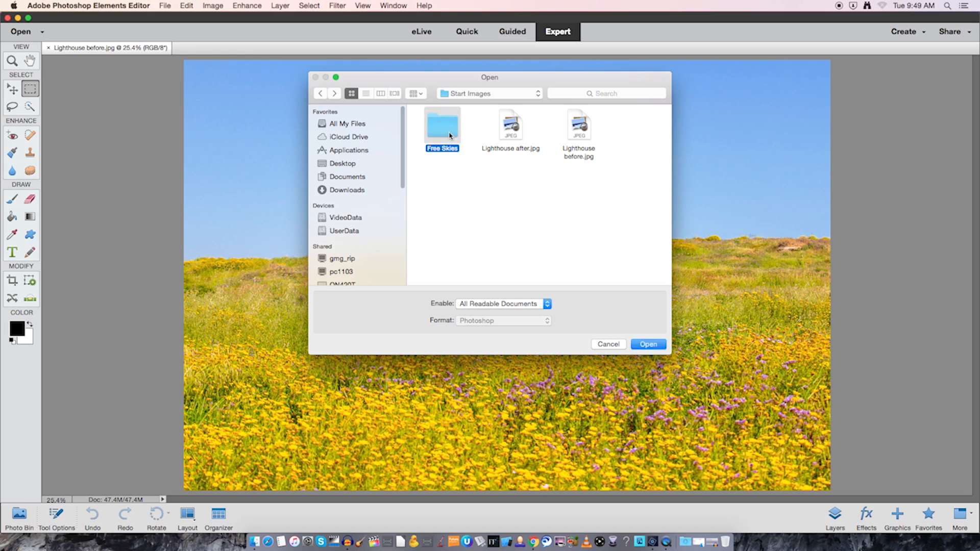
click(383, 94)
click(584, 110)
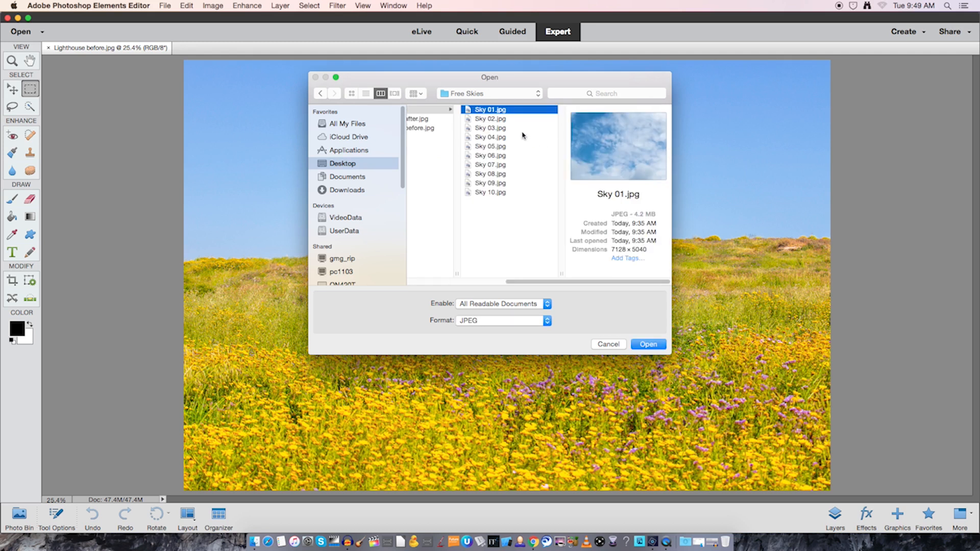
Compare the previews of the sky photos in Free Skies and open Sky 03.jpg.
key(Down)
key(Down)
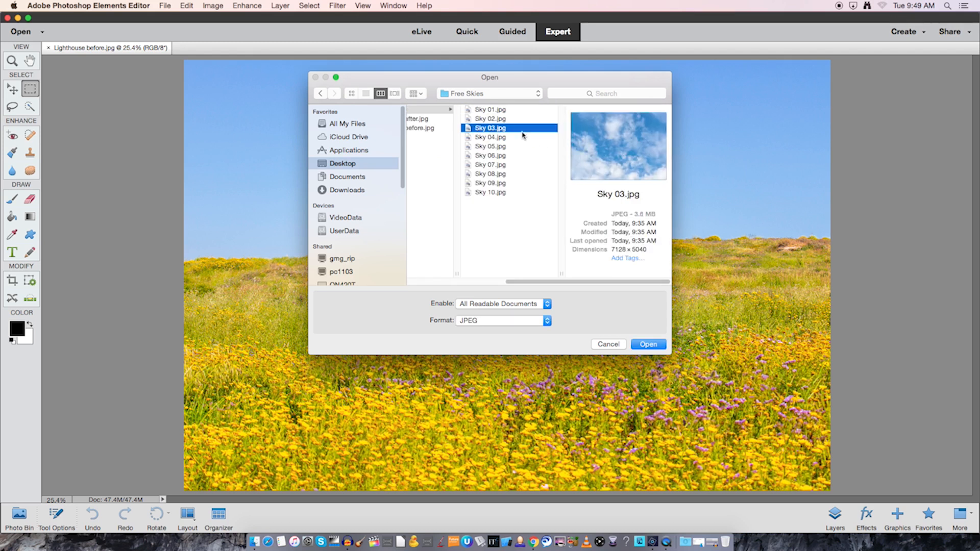
key(Down)
key(Down)
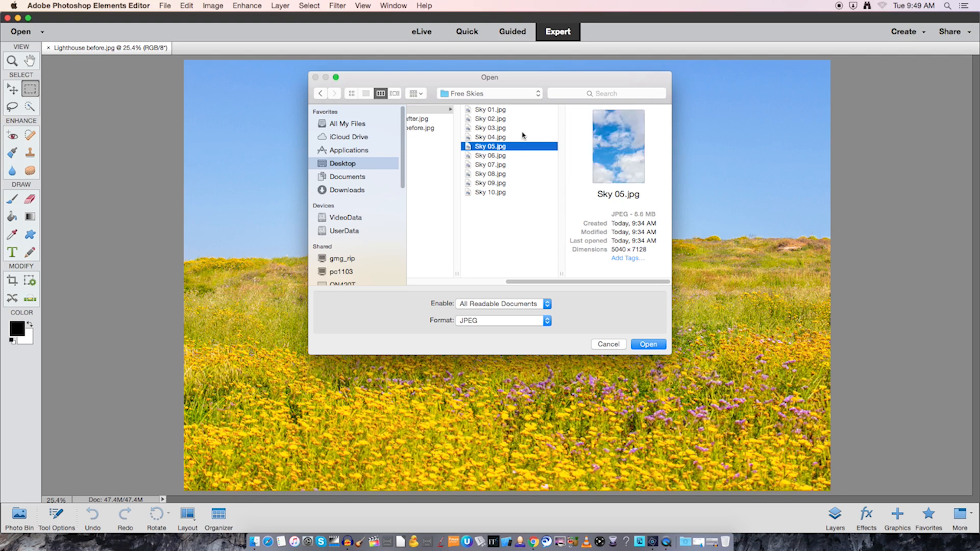
key(Down)
key(Down)
key(Down)
key(Down)
key(Up)
key(Up)
key(Up)
key(Up)
key(Up)
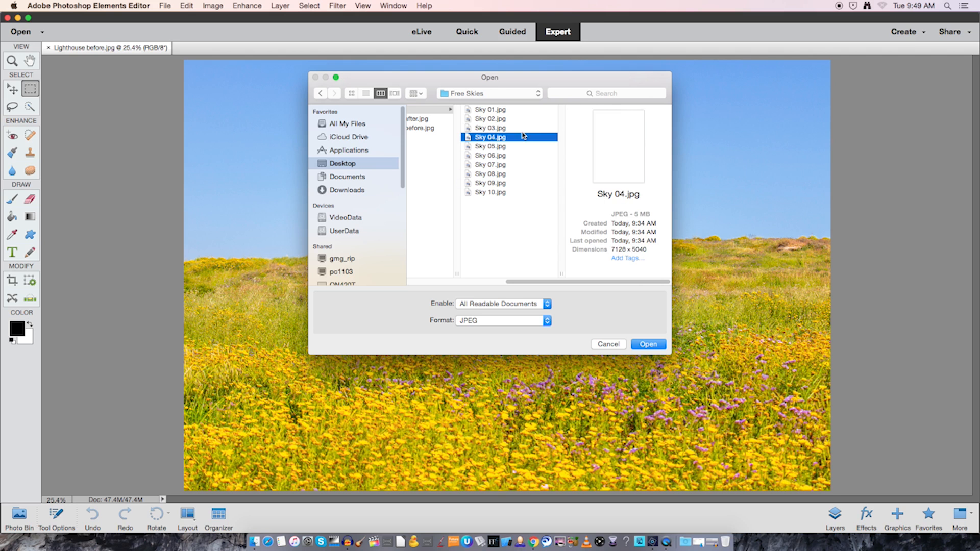
key(Up)
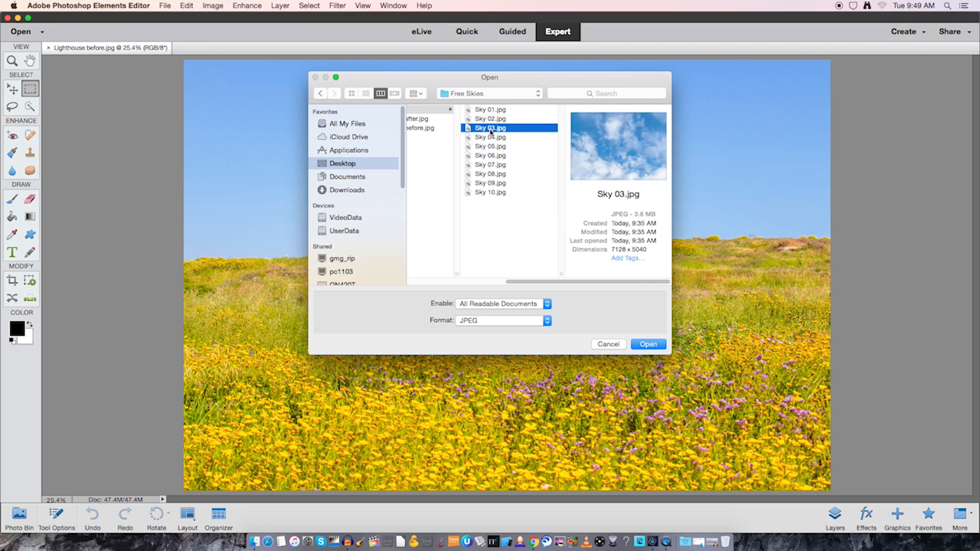
double_click(527, 131)
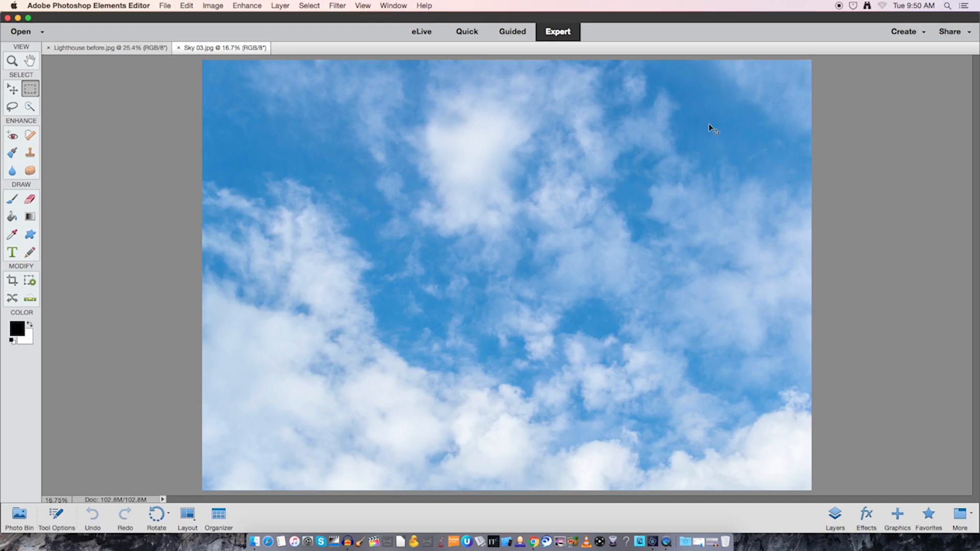
Copy the entire Sky 03.jpg image, close it and paste it into Lighthouse before.jpg as a layer.
key(super+a)
key(super+w)
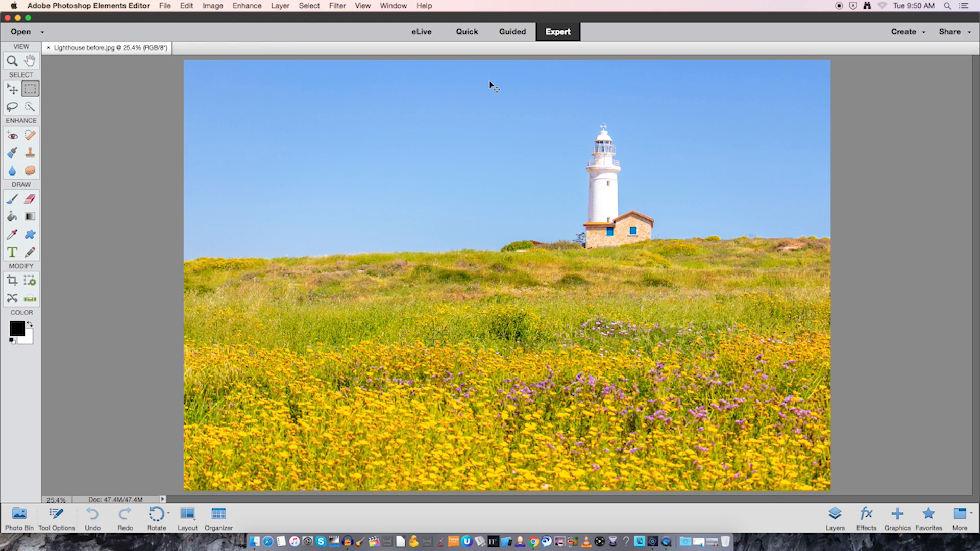
key(super+v)
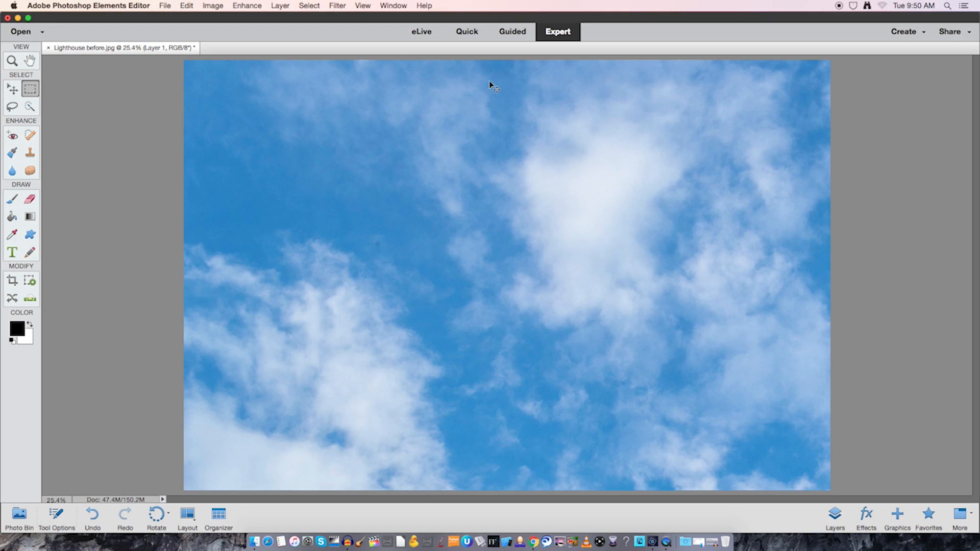
Scale the pasted sky layer proportionally to about 73%.
key(ctrl+t)
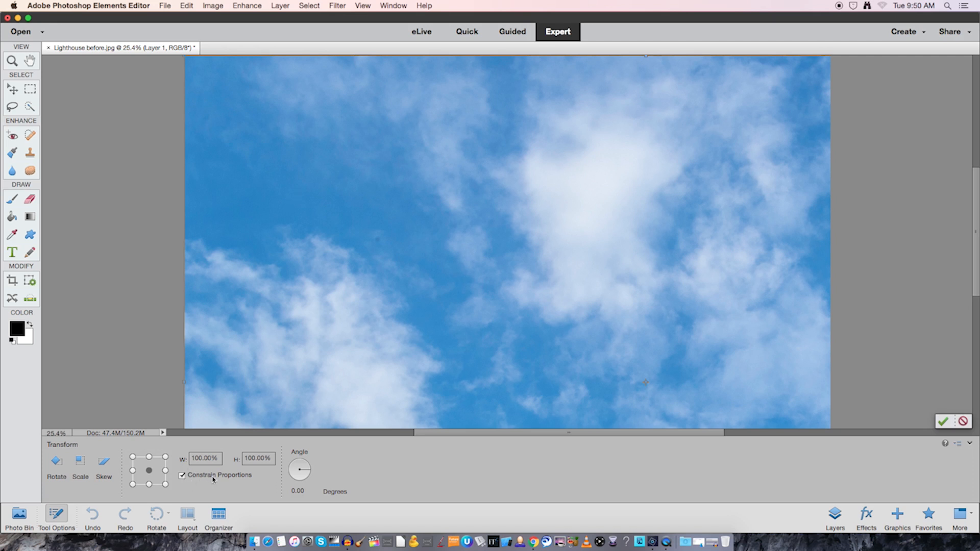
drag(185, 56, 407, 201)
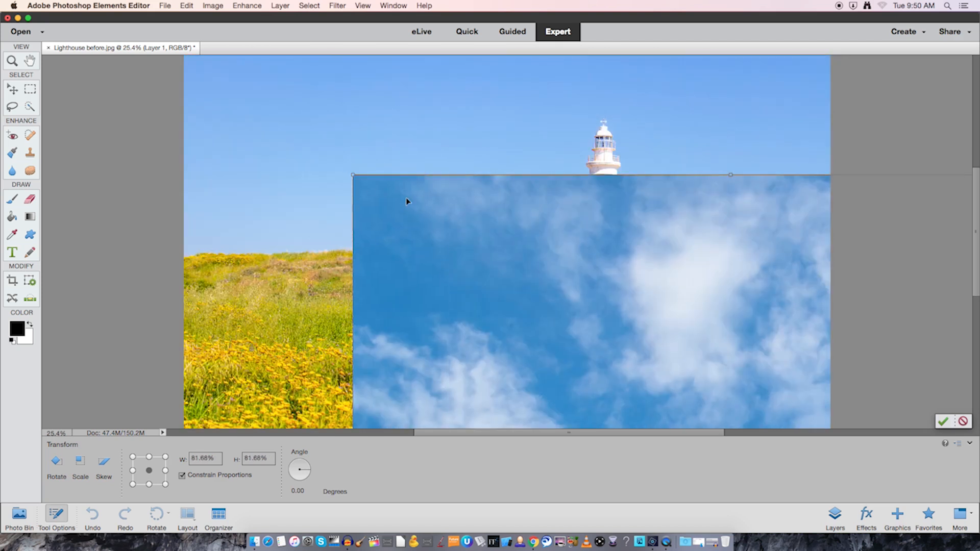
drag(354, 174, 454, 203)
Move the sky so it spans the photo's full width with its lower edge over the flower field, and apply the transform.
drag(533, 254, 279, 97)
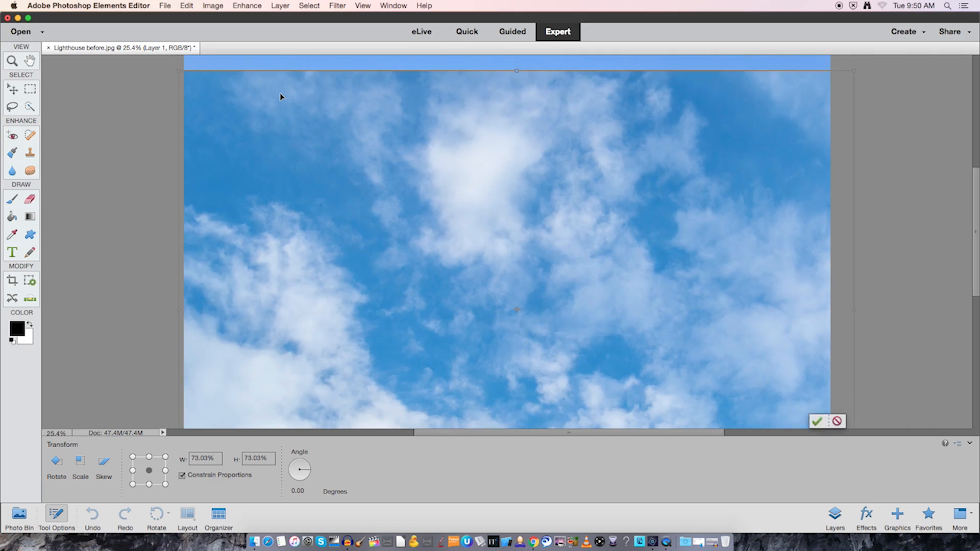
key(super+minus)
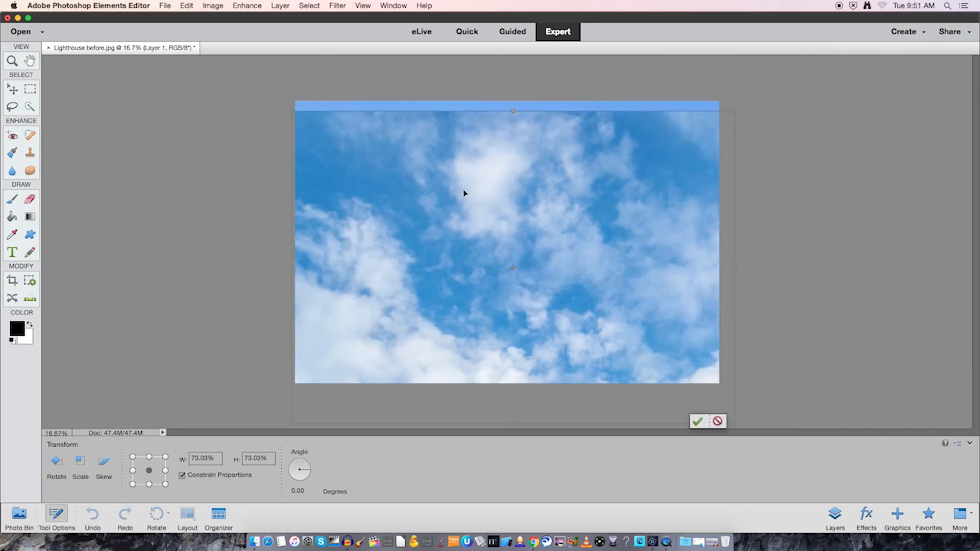
drag(533, 205, 532, 165)
drag(565, 286, 601, 227)
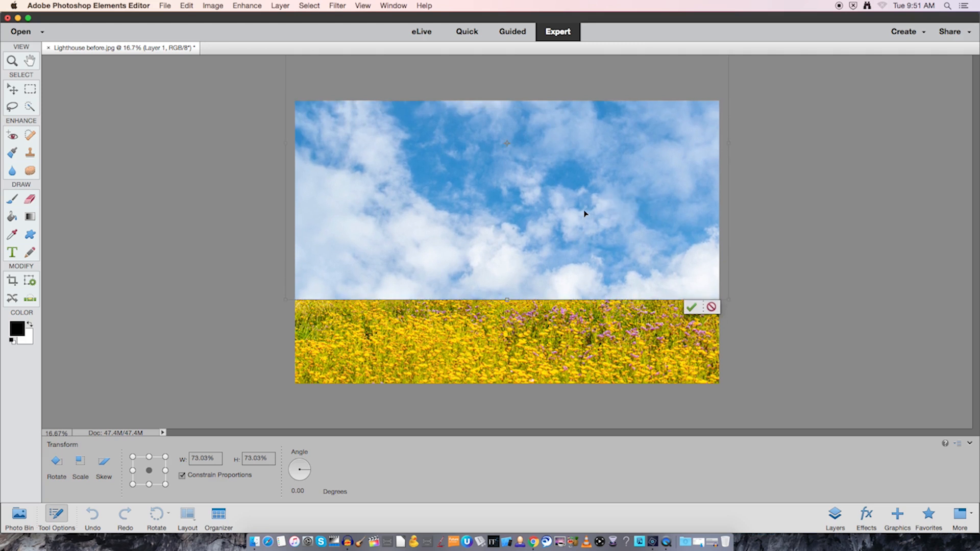
click(691, 307)
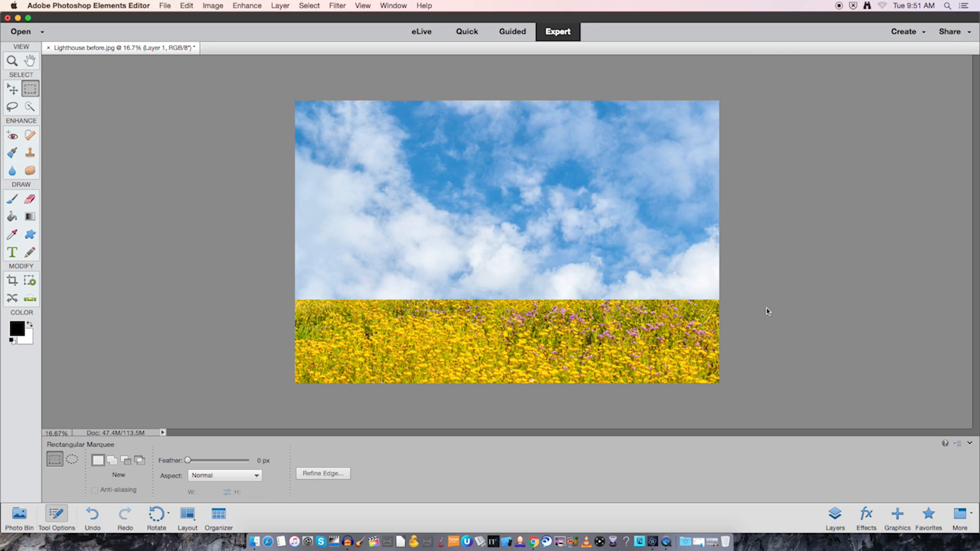
Show the layer list, try Soft Light and Hard Light on the sky layer, and settle on the Overlay blend mode.
key(super+0)
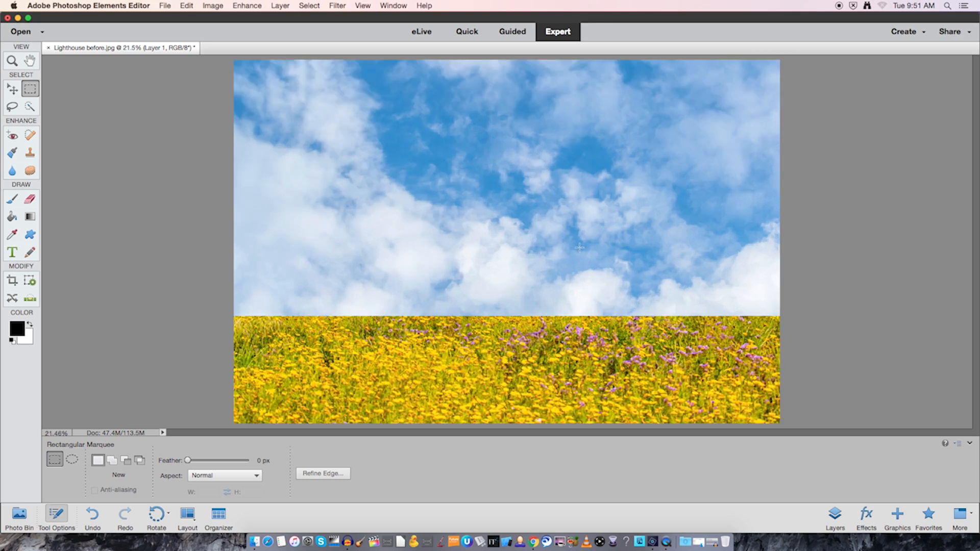
click(389, 7)
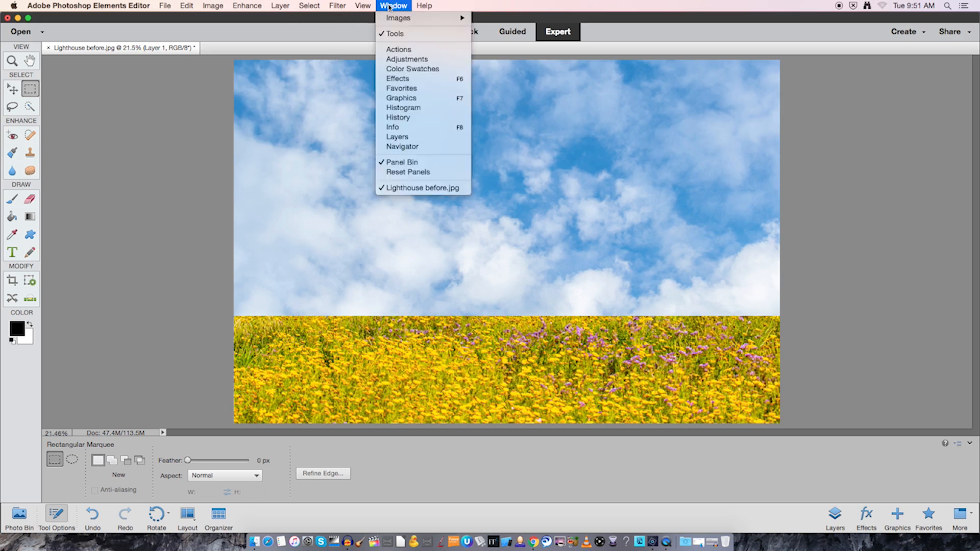
click(419, 138)
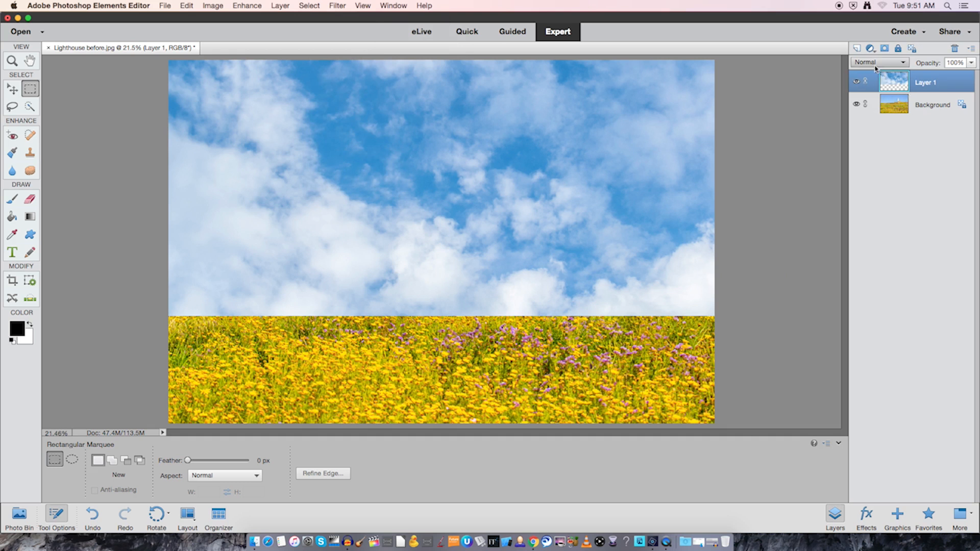
click(894, 63)
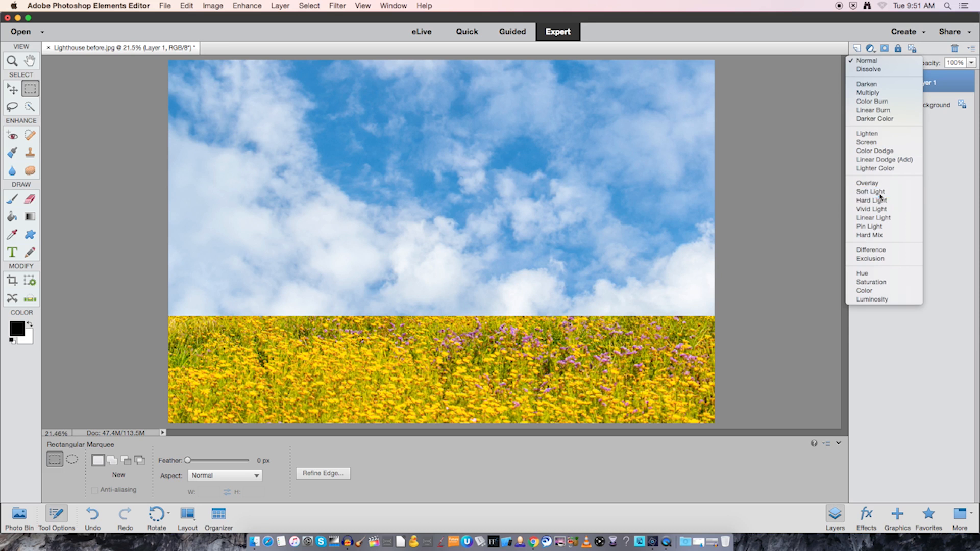
click(880, 195)
click(879, 62)
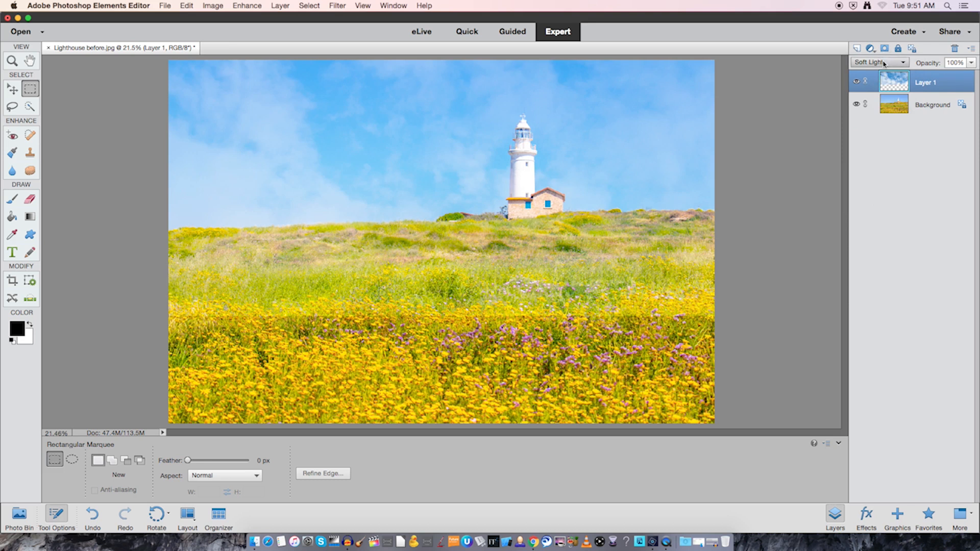
click(876, 71)
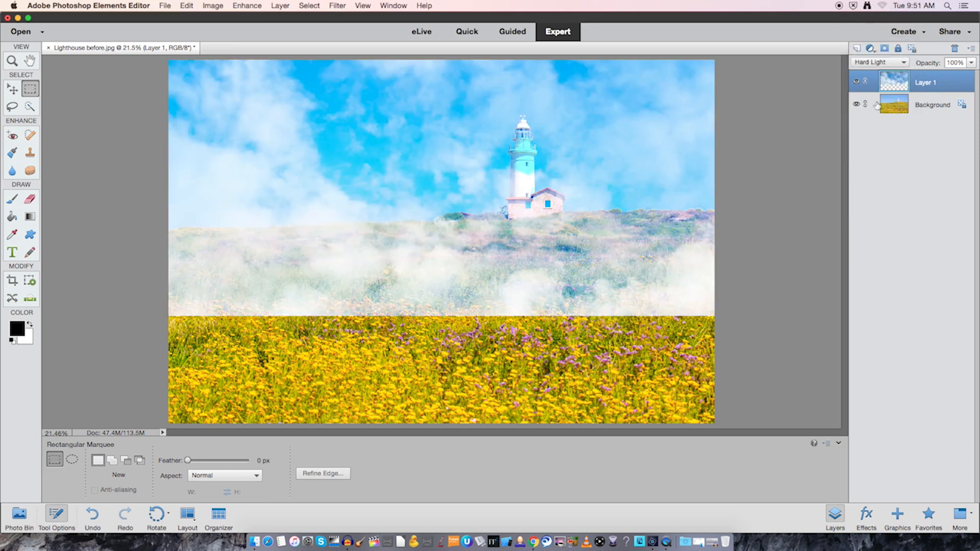
click(878, 61)
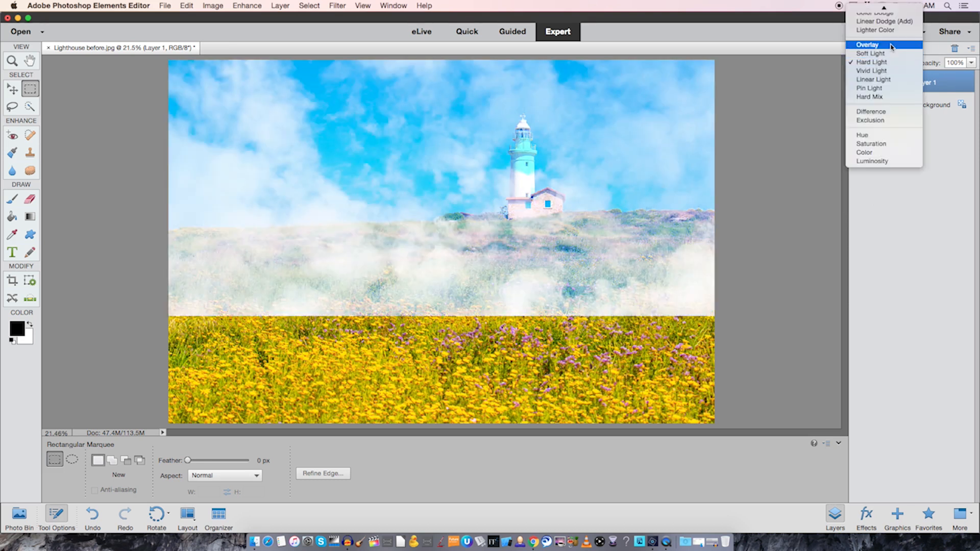
click(889, 48)
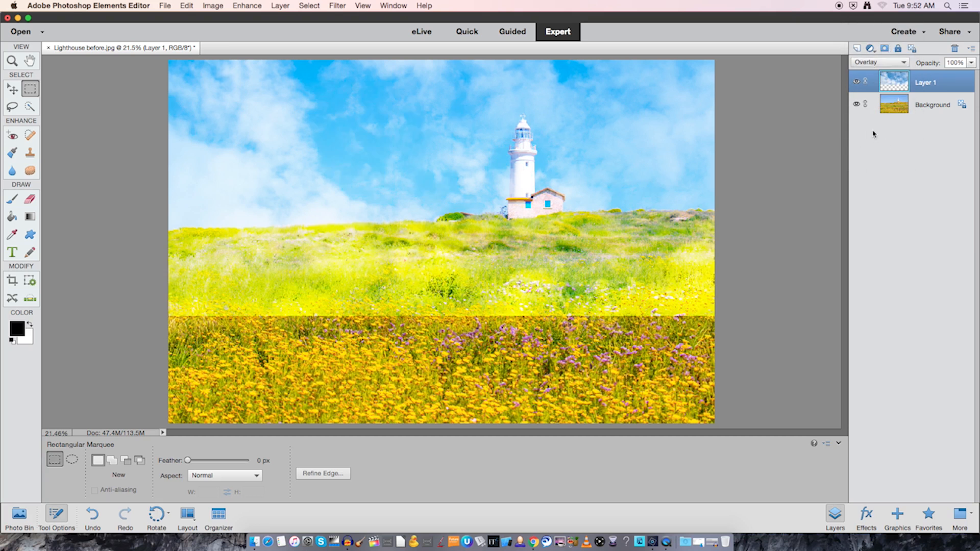
Set the sky layer's opacity to 90% and add a layer mask to it.
click(971, 63)
mouse_move(972, 73)
mouse_down()
mouse_move(960, 75)
mouse_move(969, 75)
mouse_up()
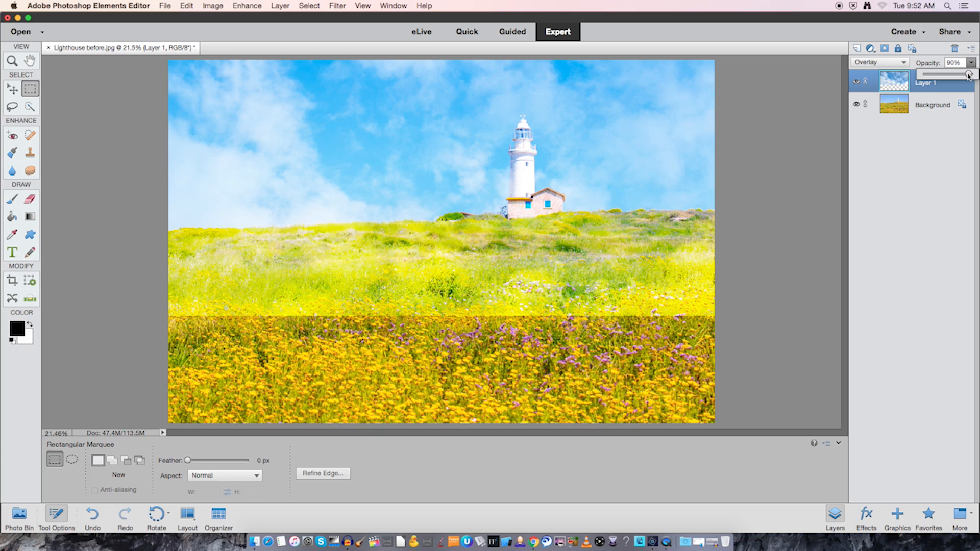
click(936, 90)
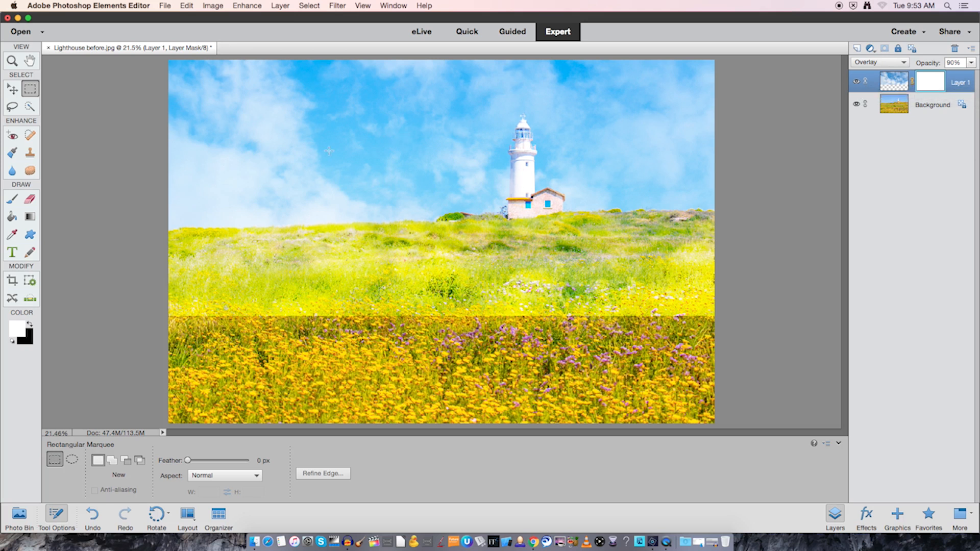
Choose the Brush tool with black as the foreground colour and enlarge the brush to 900 px.
click(14, 201)
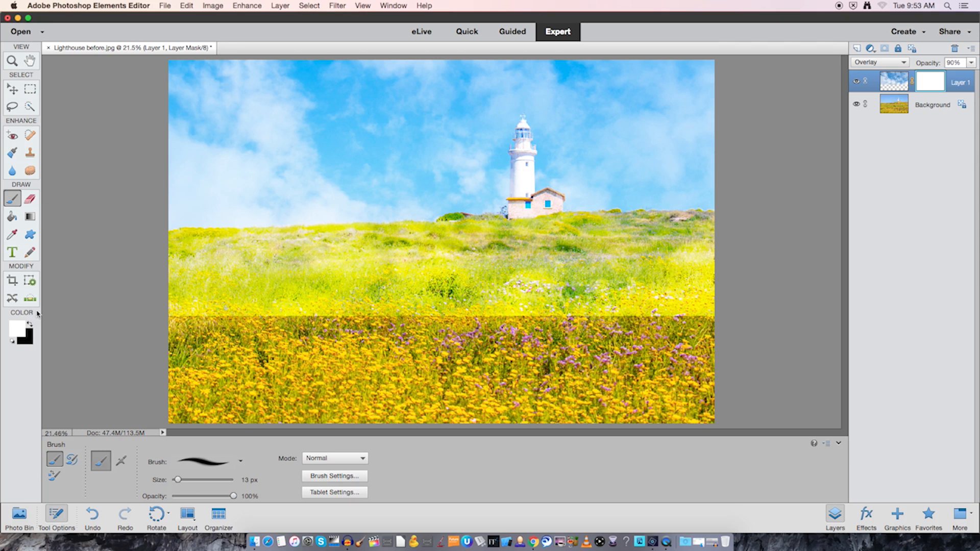
key(x)
key(bracketright)
key(bracketright)
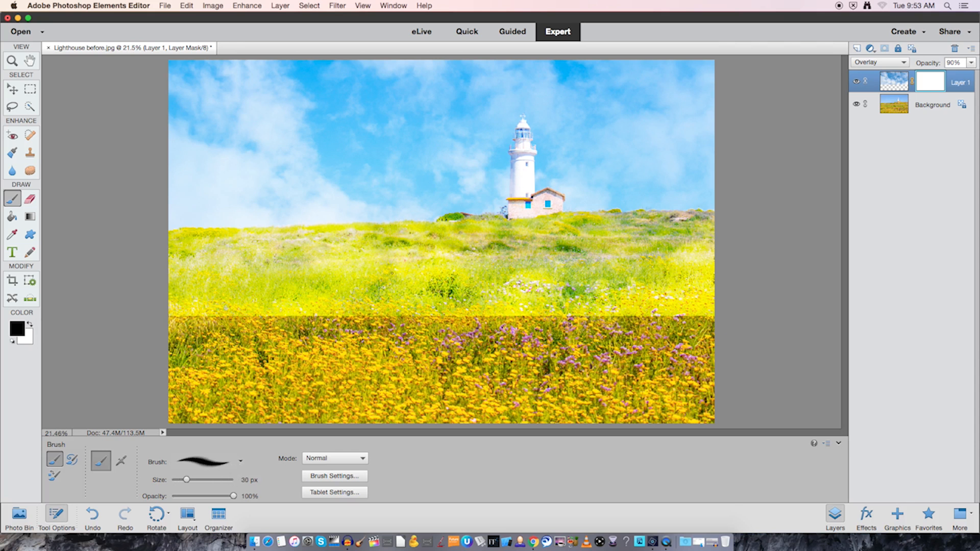
key(bracketright)
key(bracketright)
key(bracketright)
key(bracketright)
key(bracketright)
key(bracketright)
key(bracketright)
key(bracketright)
key(bracketright)
key(bracketright)
key(bracketright)
key(bracketright)
key(bracketright)
key(bracketright)
key(bracketright)
key(bracketright)
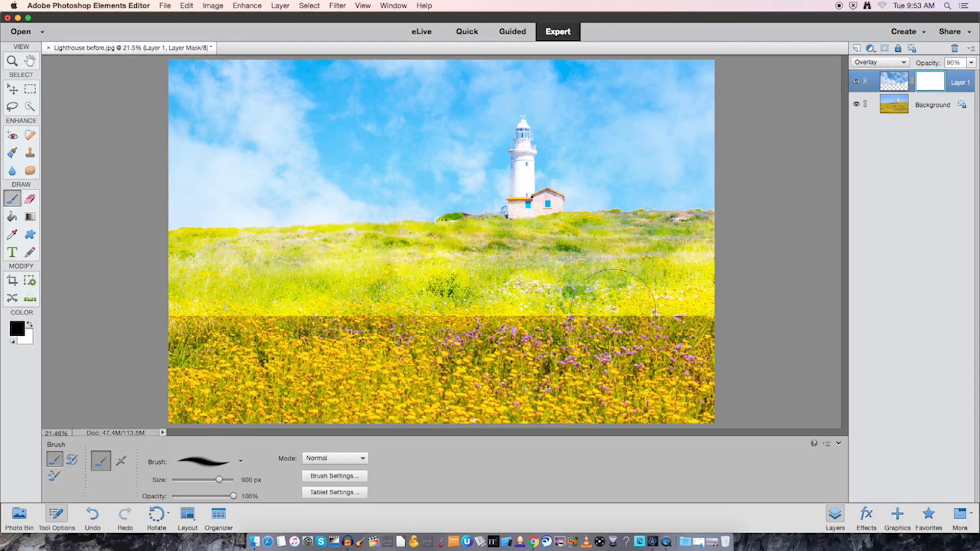
Mask the sky off the flower field and middle hillside across the photo's full width, using 1000 px and 700 px brushes.
drag(629, 311, 674, 298)
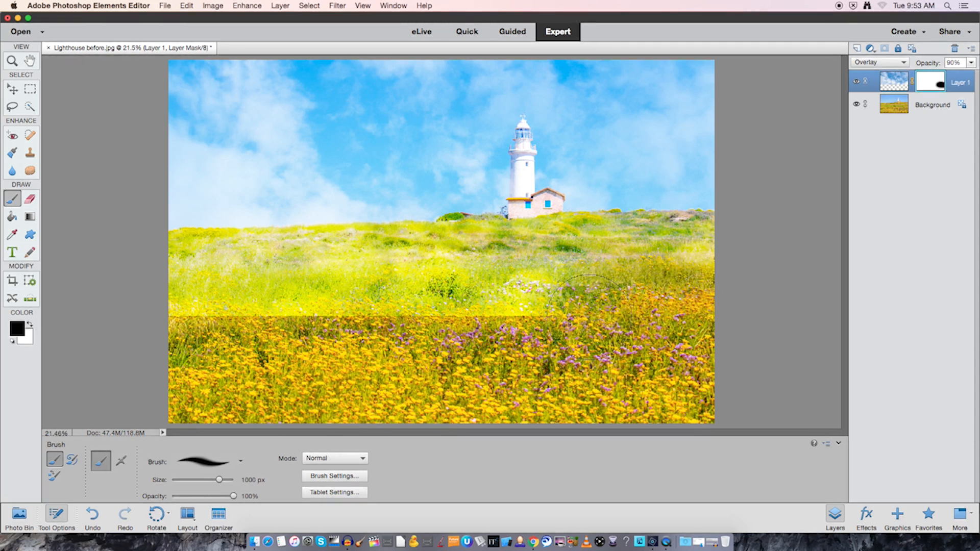
mouse_move(501, 314)
mouse_down()
mouse_move(424, 306)
mouse_move(327, 319)
mouse_move(282, 306)
mouse_move(204, 309)
mouse_up()
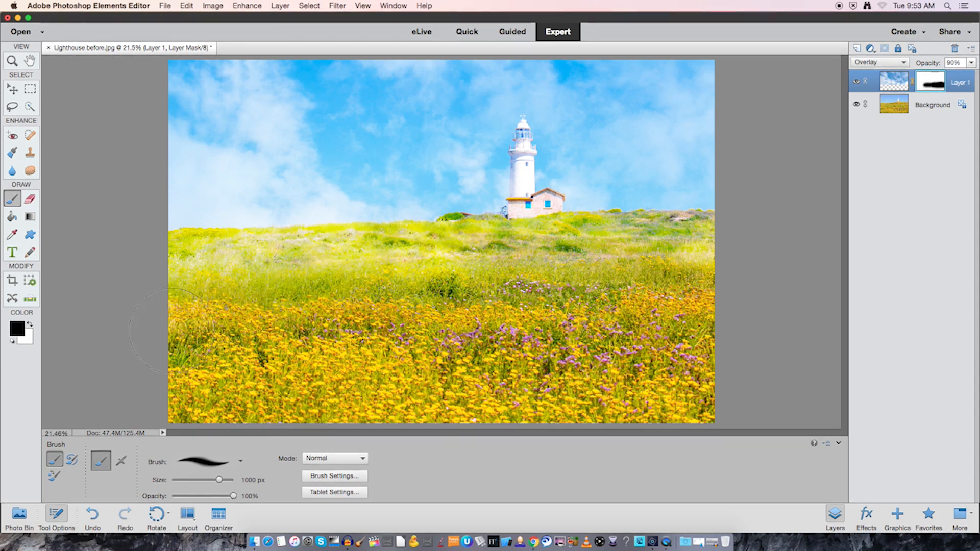
key(bracketleft)
key(bracketleft)
key(bracketleft)
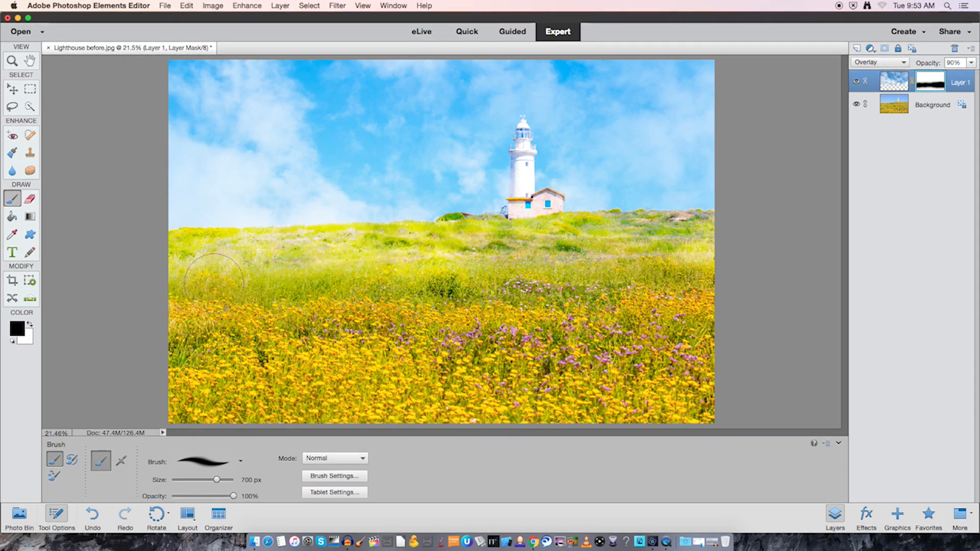
mouse_move(199, 267)
mouse_down()
mouse_move(176, 277)
mouse_move(294, 281)
mouse_up()
mouse_move(168, 275)
mouse_down()
mouse_move(232, 287)
mouse_move(499, 277)
mouse_move(691, 255)
mouse_up()
Mask the sky off the upper hillside up to the horizon around and right of the lighthouse, reducing the brush to 100 px.
key(bracketleft)
key(bracketleft)
key(bracketleft)
key(bracketleft)
key(bracketleft)
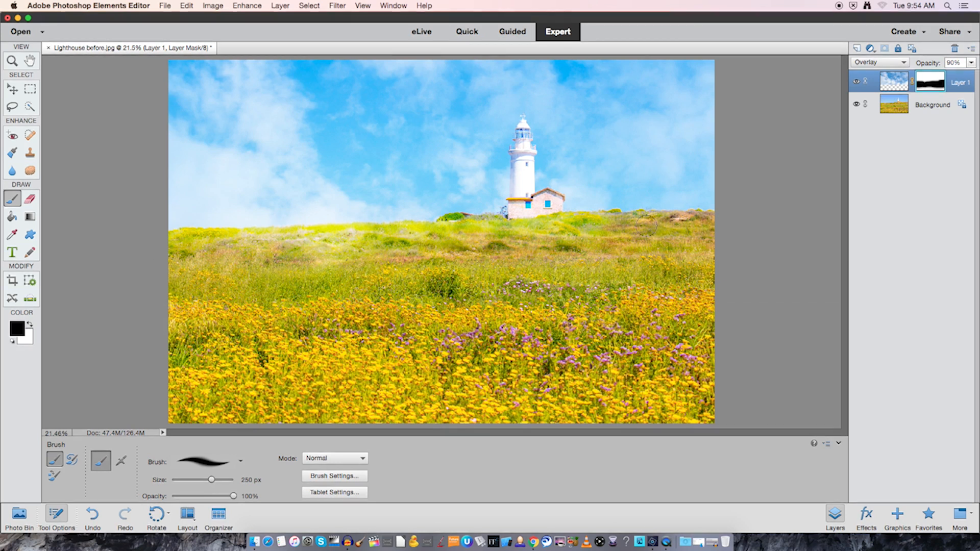
key(super+equal)
key(super+equal)
key(super+equal)
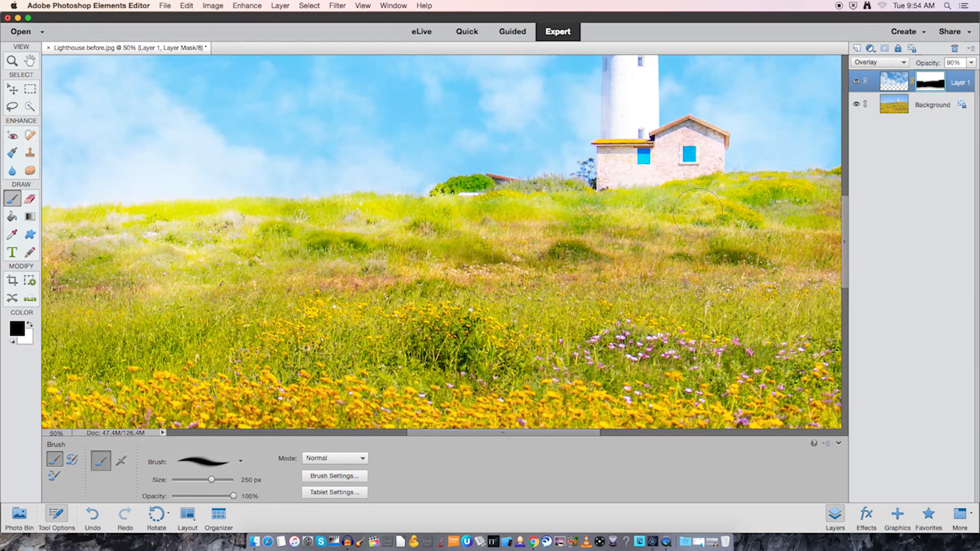
key(space)
drag(767, 191, 492, 221)
key(bracketleft)
key(bracketleft)
key(bracketleft)
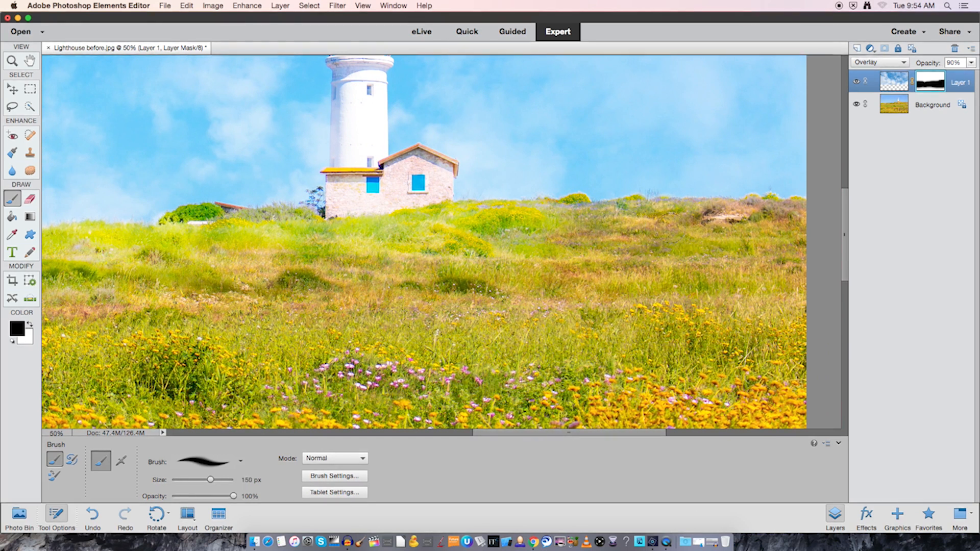
key(bracketleft)
key(bracketleft)
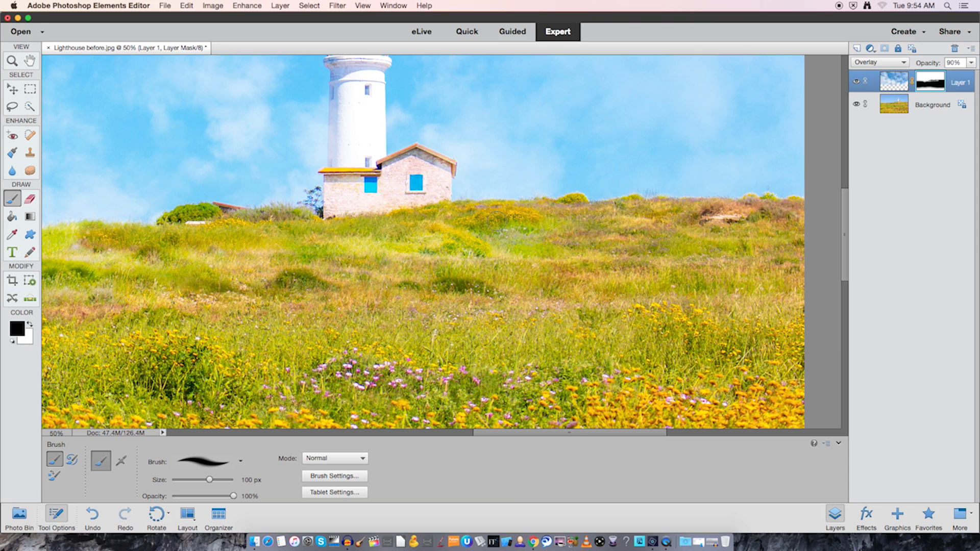
Show the mask as a red overlay and paint over the missed grass below the lighthouse with a 250 px brush.
key(backslash)
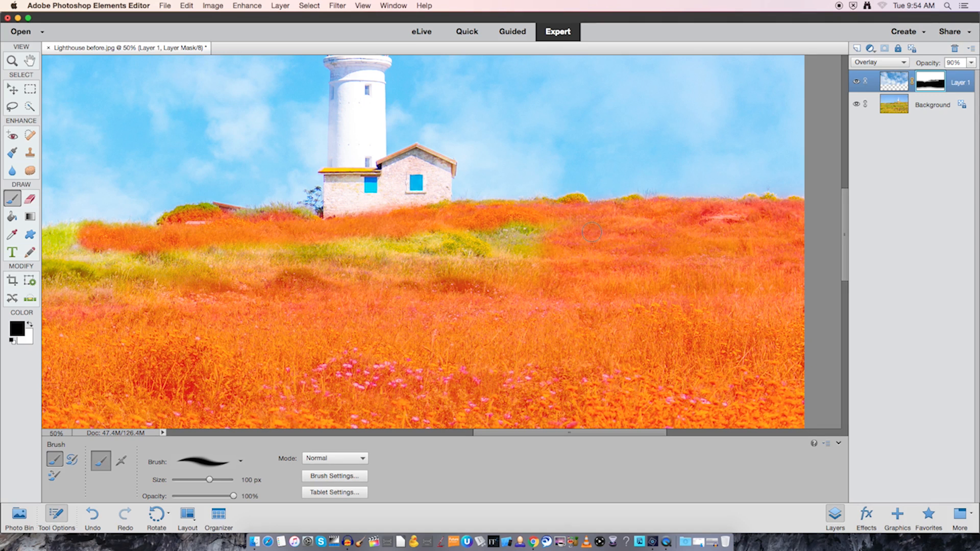
scroll(479, 244, left, 4)
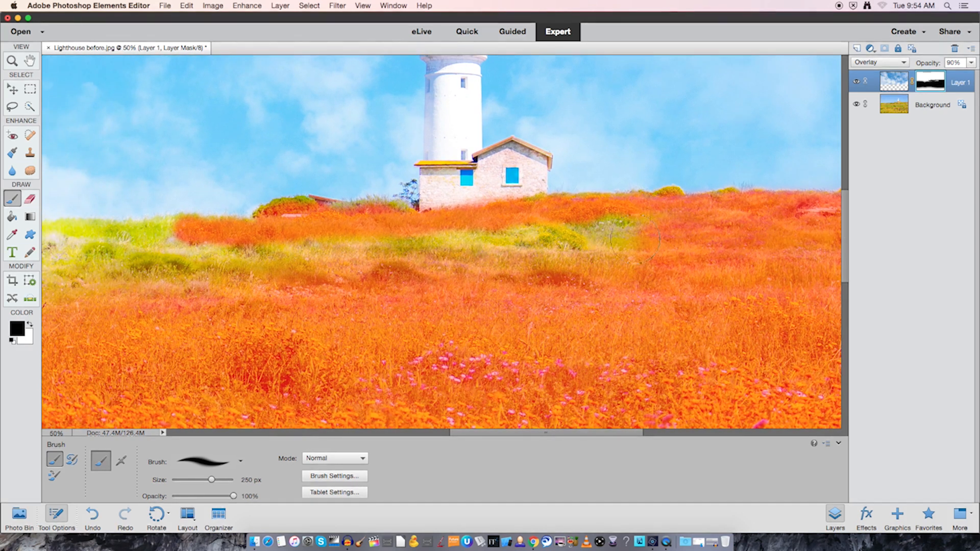
key(bracketright)
key(bracketright)
key(bracketright)
key(bracketright)
key(bracketright)
mouse_move(620, 234)
mouse_down()
mouse_move(217, 263)
mouse_move(181, 245)
mouse_move(553, 252)
mouse_move(452, 286)
mouse_move(378, 296)
mouse_move(491, 283)
mouse_up()
Mask the sky off the remaining grass on the left hillside up to the horizon, varying a smaller brush from 175 px.
key(bracketleft)
key(bracketleft)
key(bracketleft)
key(bracketleft)
key(bracketleft)
key(bracketleft)
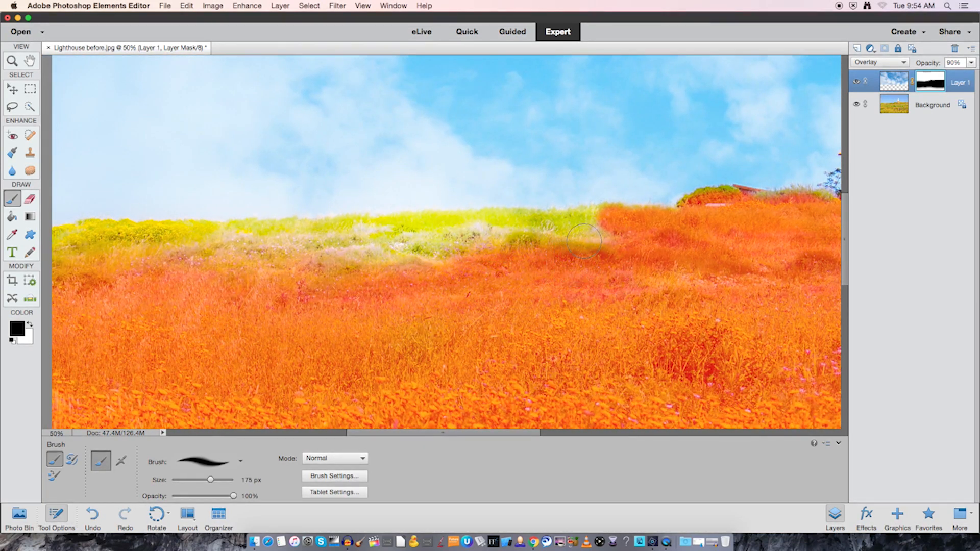
mouse_move(602, 220)
mouse_down()
mouse_move(321, 228)
mouse_move(311, 231)
mouse_move(607, 241)
mouse_move(528, 239)
mouse_move(430, 258)
mouse_move(285, 254)
mouse_up()
key(bracketright)
drag(224, 246, 428, 243)
key(bracketleft)
key(bracketleft)
key(bracketleft)
key(bracketleft)
mouse_move(499, 227)
mouse_down()
mouse_move(297, 230)
mouse_move(264, 234)
mouse_move(258, 248)
mouse_move(276, 248)
mouse_move(249, 259)
mouse_move(409, 258)
mouse_up()
Enlarge the brush to 250 px and touch up the mask on the left hillside and at the base of the bush beside the lighthouse.
key(bracketright)
key(bracketright)
key(bracketright)
key(bracketright)
key(bracketright)
key(bracketright)
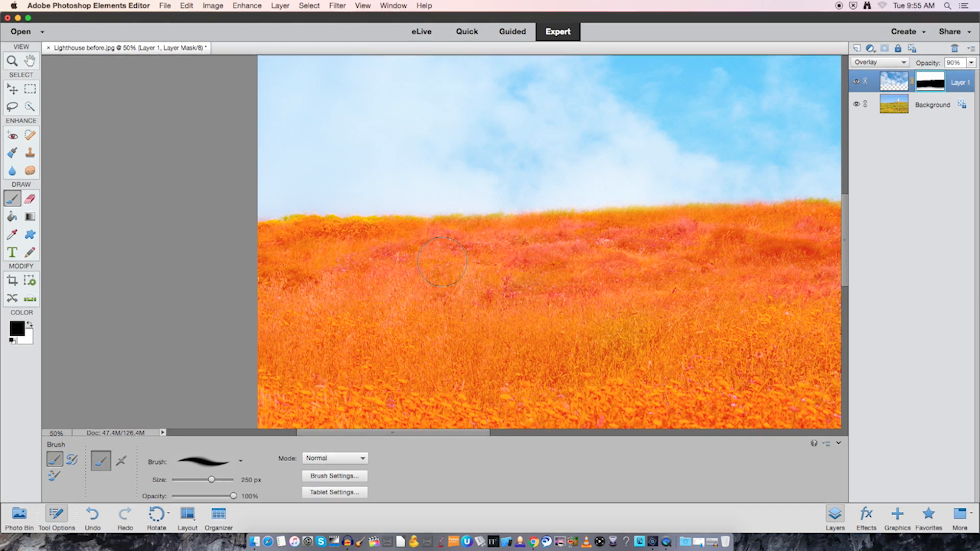
drag(575, 247, 462, 253)
drag(691, 230, 348, 350)
drag(410, 326, 397, 342)
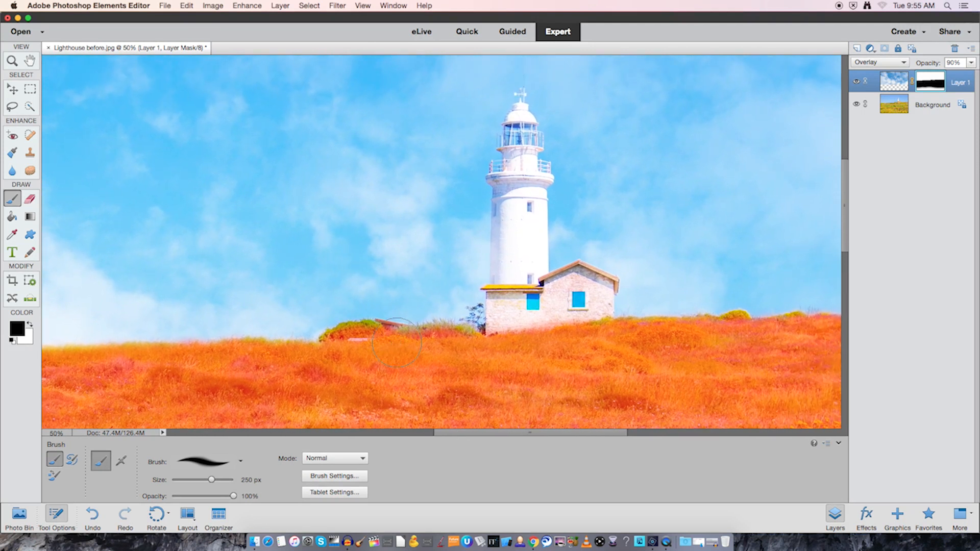
Shrink the brush and mask the sky off the flat-roofed part of the house at the foot of the tower.
key(bracketleft)
key(bracketleft)
key(bracketleft)
key(bracketleft)
key(bracketleft)
key(bracketleft)
mouse_move(498, 298)
mouse_down()
mouse_move(494, 320)
mouse_move(514, 296)
mouse_move(537, 323)
mouse_move(549, 307)
mouse_up()
Mask the sky off the gabled house's roof edges, walls and window, using 45 px and 70 px brushes.
key(bracketleft)
key(bracketleft)
key(bracketleft)
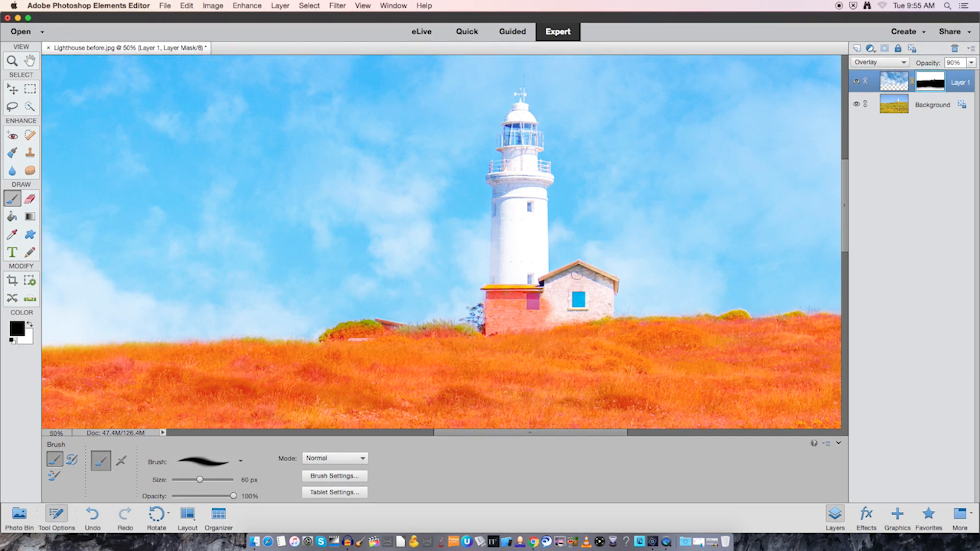
mouse_move(575, 267)
mouse_down()
mouse_move(556, 276)
mouse_move(594, 274)
mouse_move(606, 302)
mouse_up()
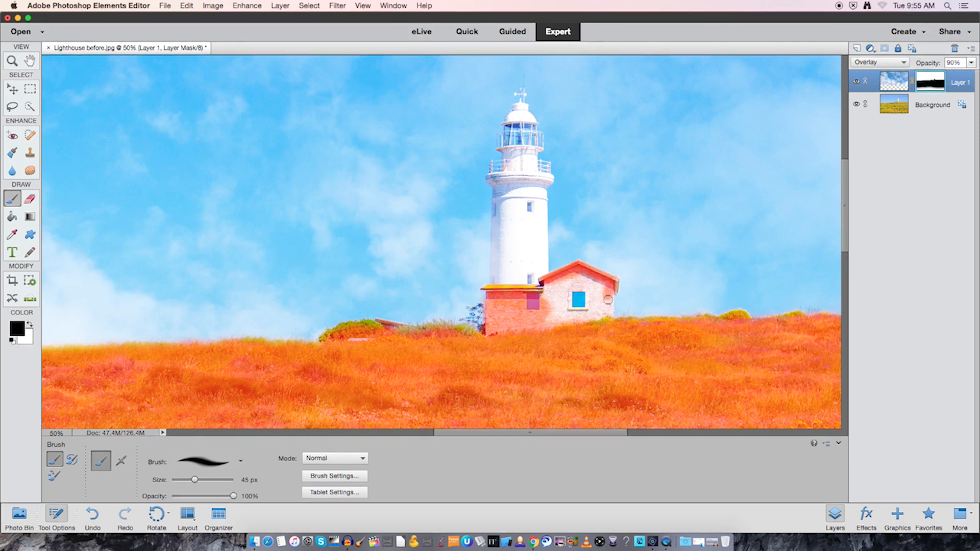
key(bracketright)
key(bracketright)
key(bracketright)
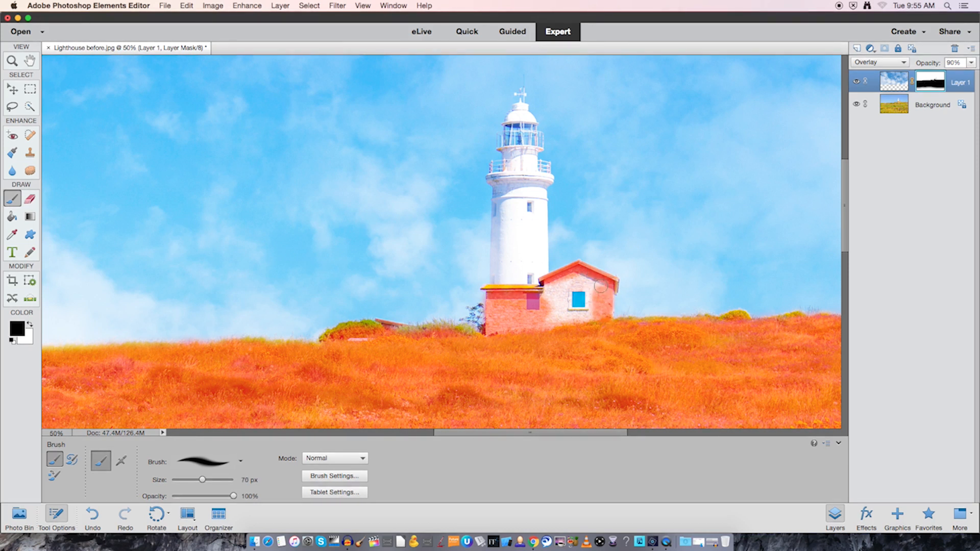
mouse_move(588, 283)
mouse_down()
mouse_move(588, 313)
mouse_move(577, 272)
mouse_move(544, 297)
mouse_move(576, 299)
mouse_up()
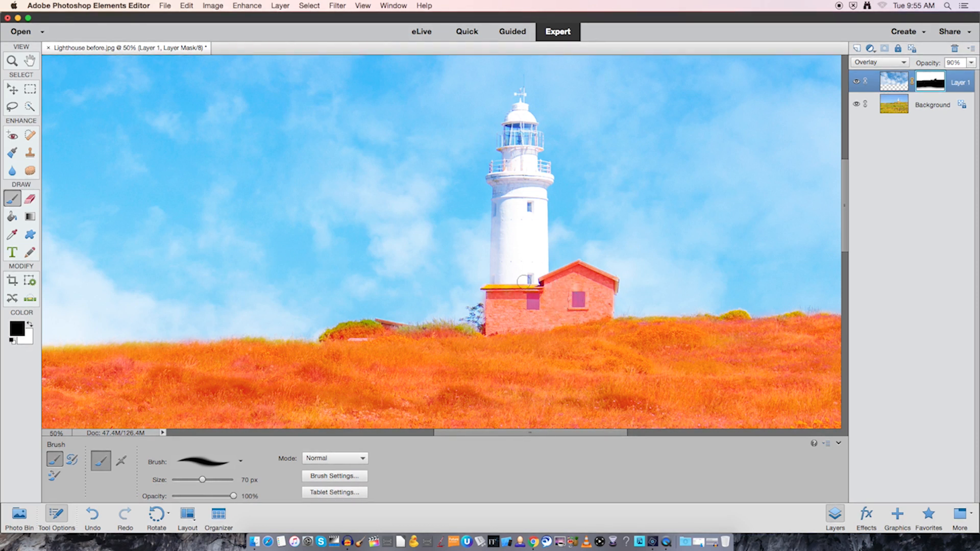
Mask the sky off both sides of the lighthouse tower below the gallery, using a 70 px brush and then 45 px.
drag(501, 281, 501, 236)
click(498, 182)
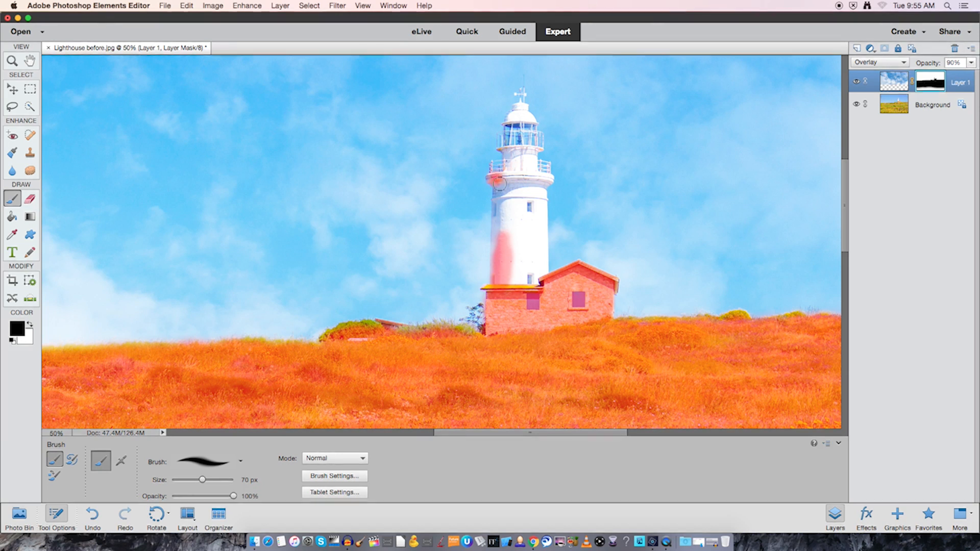
mouse_move(499, 182)
mouse_down()
mouse_move(497, 229)
mouse_move(509, 248)
mouse_up()
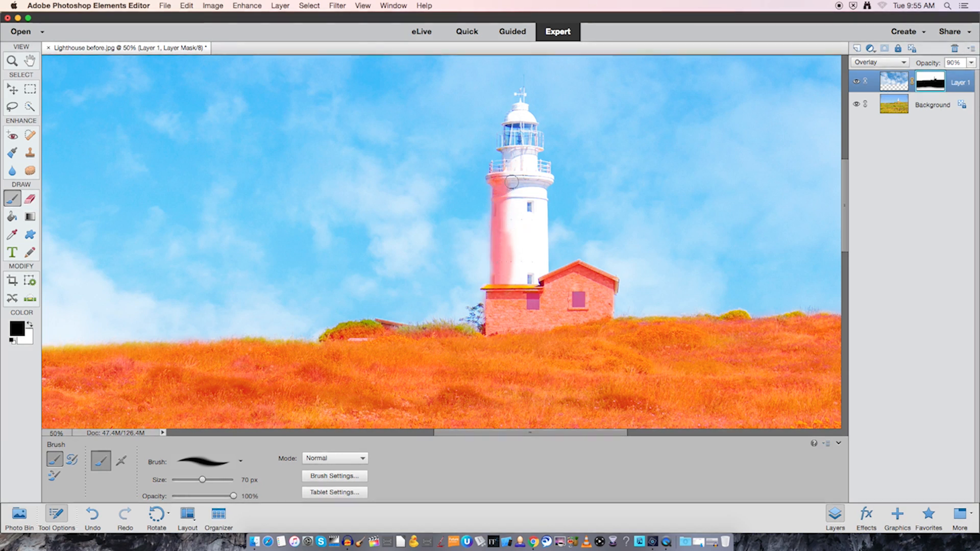
mouse_move(512, 182)
mouse_down()
mouse_move(545, 187)
mouse_move(548, 179)
mouse_move(537, 193)
mouse_move(544, 258)
mouse_up()
key(bracketleft)
key(bracketleft)
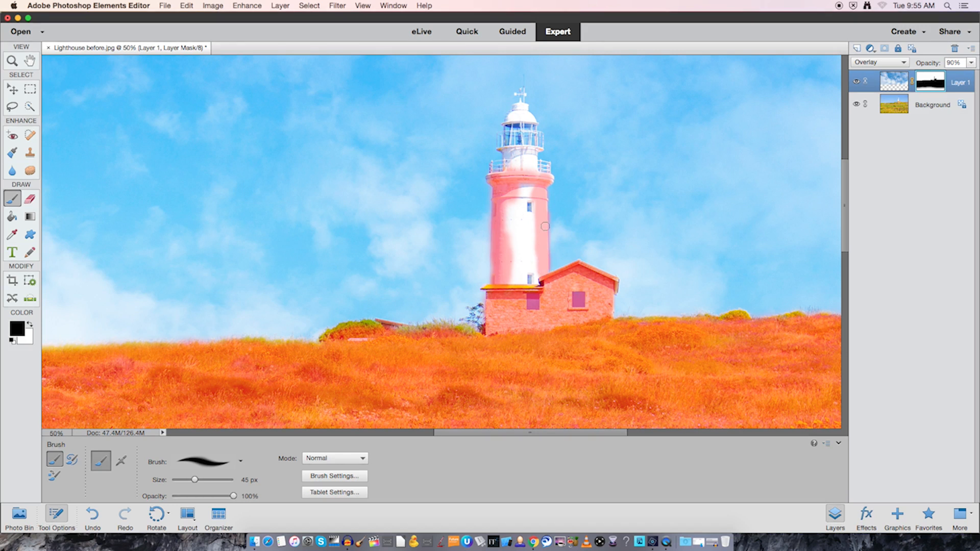
Switch to white and restore the sky along the tower's right edge where the mask spilled over.
scroll(541, 240, right, 2)
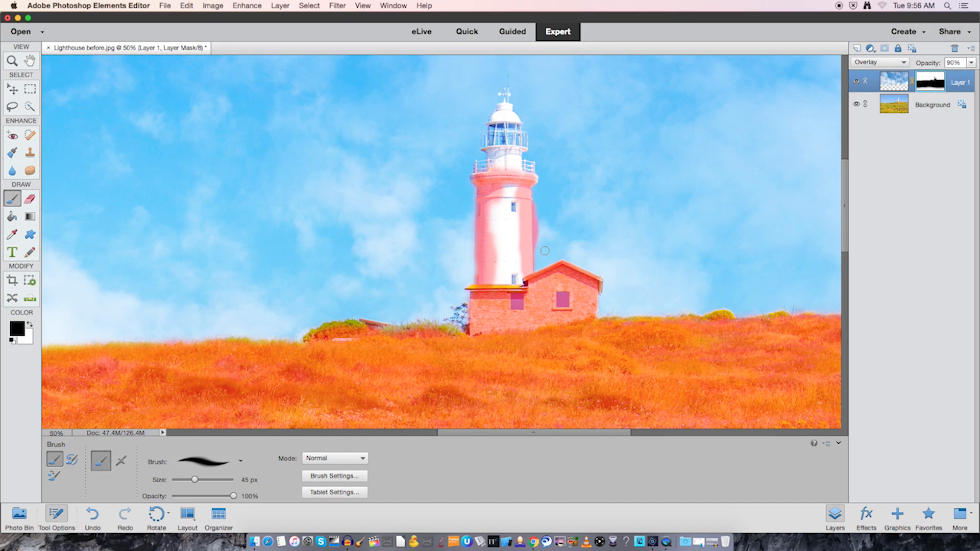
key(x)
drag(539, 236, 538, 205)
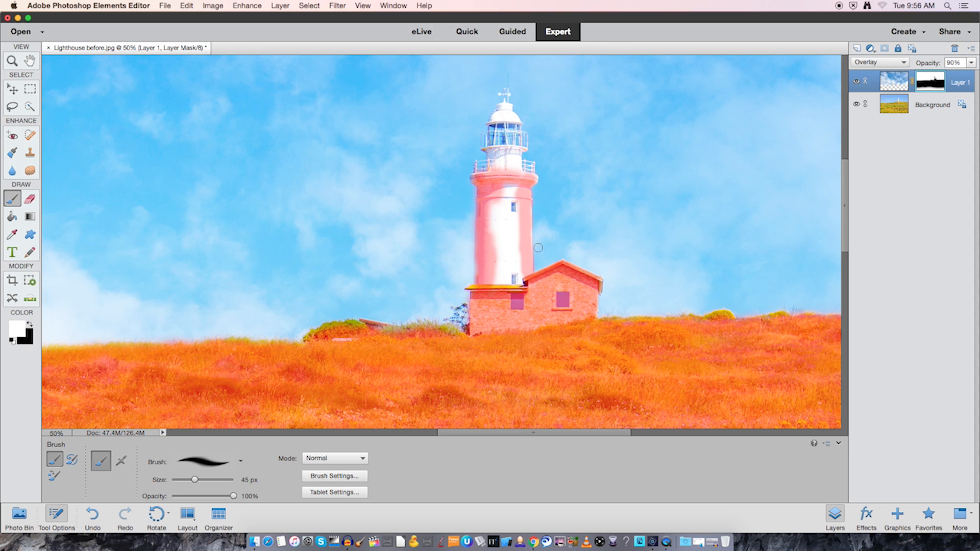
Mask the rest of the tower up to the lantern room in black, set the brush to 60 px, and hide the mask overlay.
key(x)
mouse_move(522, 266)
mouse_down()
mouse_move(501, 285)
mouse_move(501, 266)
mouse_move(513, 259)
mouse_move(495, 207)
mouse_move(512, 186)
mouse_move(516, 244)
mouse_move(513, 180)
mouse_move(496, 154)
mouse_move(514, 153)
mouse_move(497, 166)
mouse_up()
key(bracketright)
key(bracketright)
key(bracketright)
key(bracketleft)
key(bracketleft)
key(bracketleft)
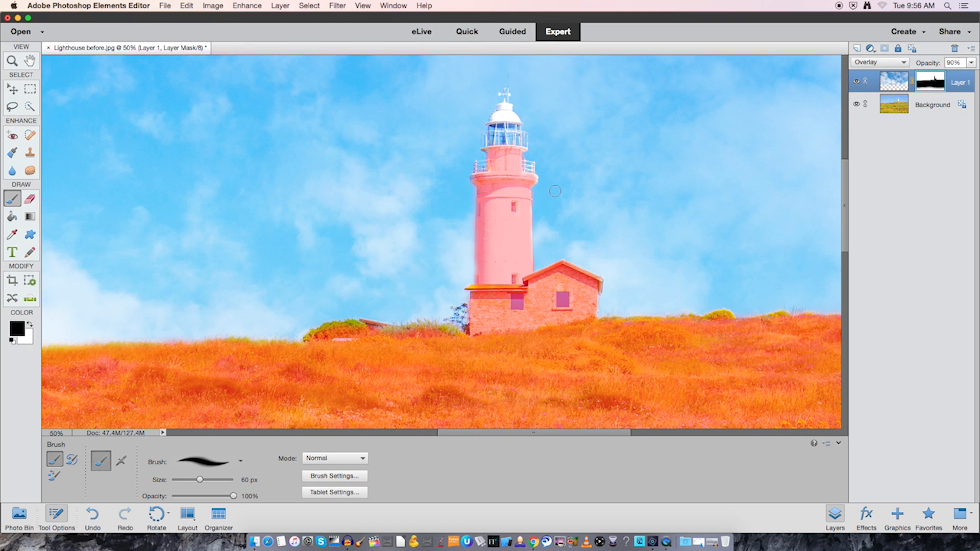
key(backslash)
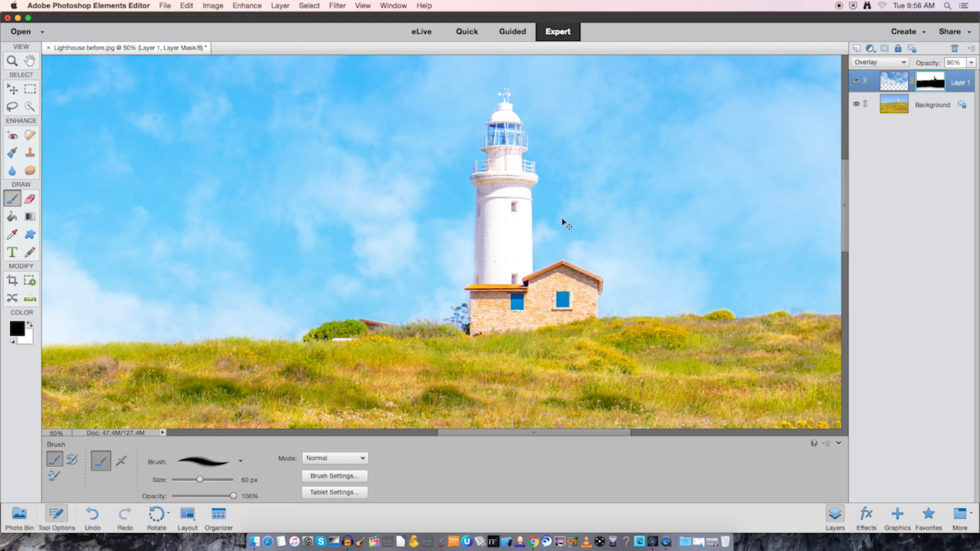
Apply Levels to the sky layer's image rather than its mask, with input black 13, midtone 0.83 and white 220.
key(super+0)
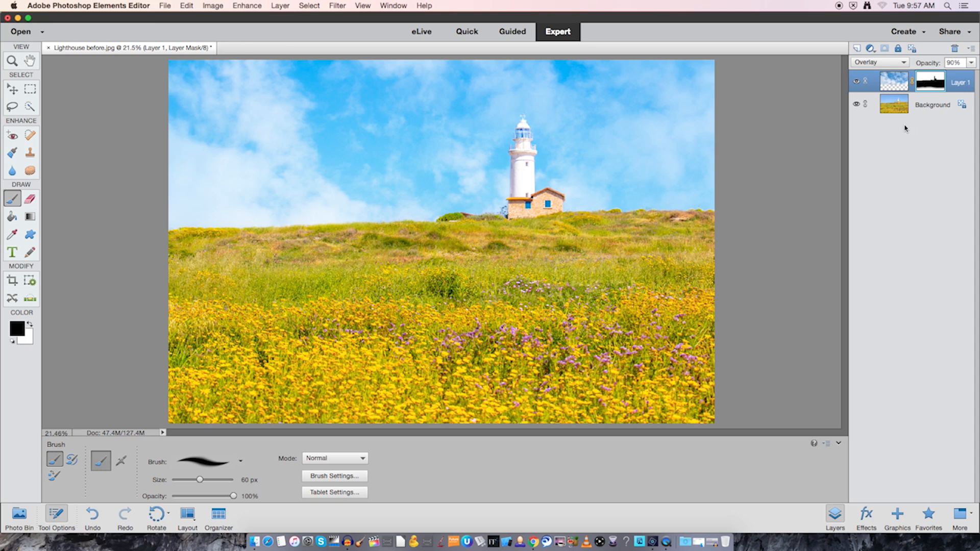
click(887, 83)
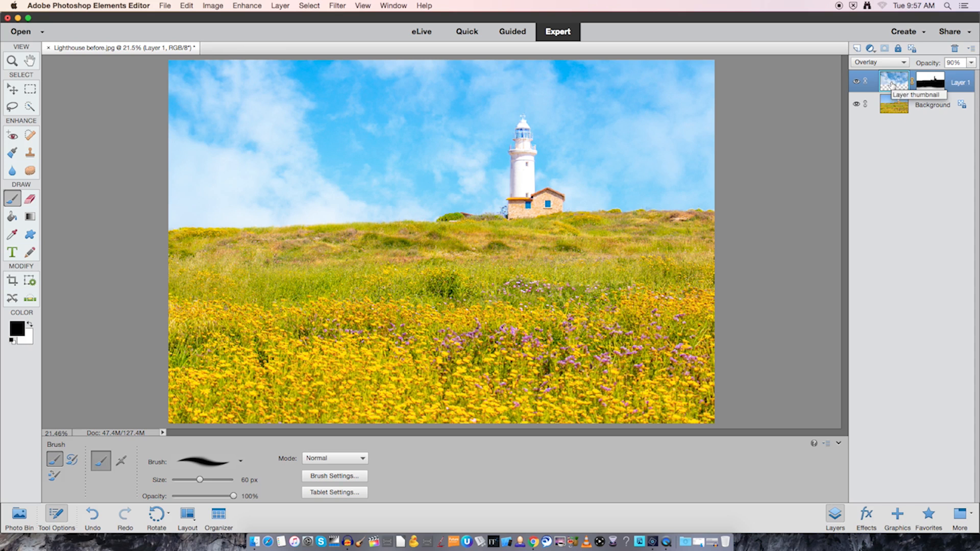
key(super+l)
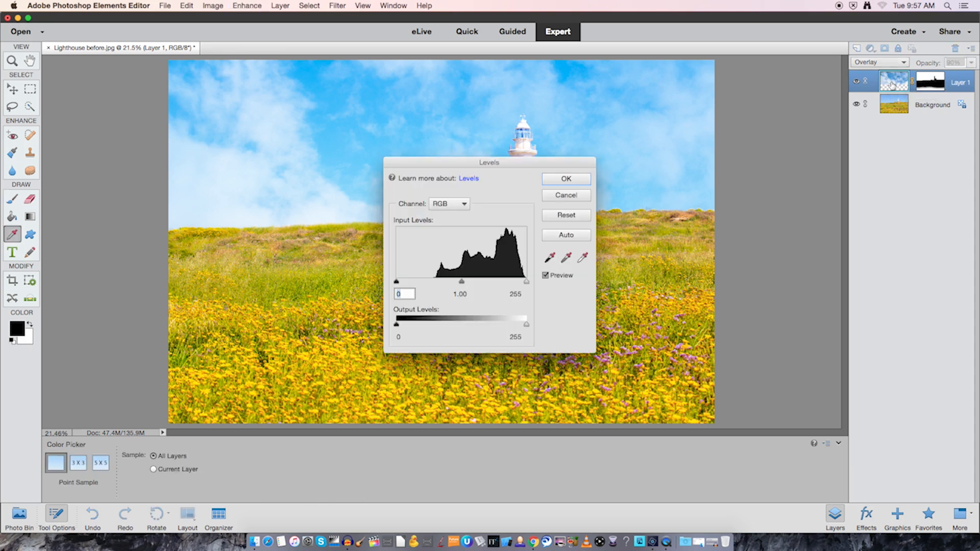
drag(556, 161, 776, 114)
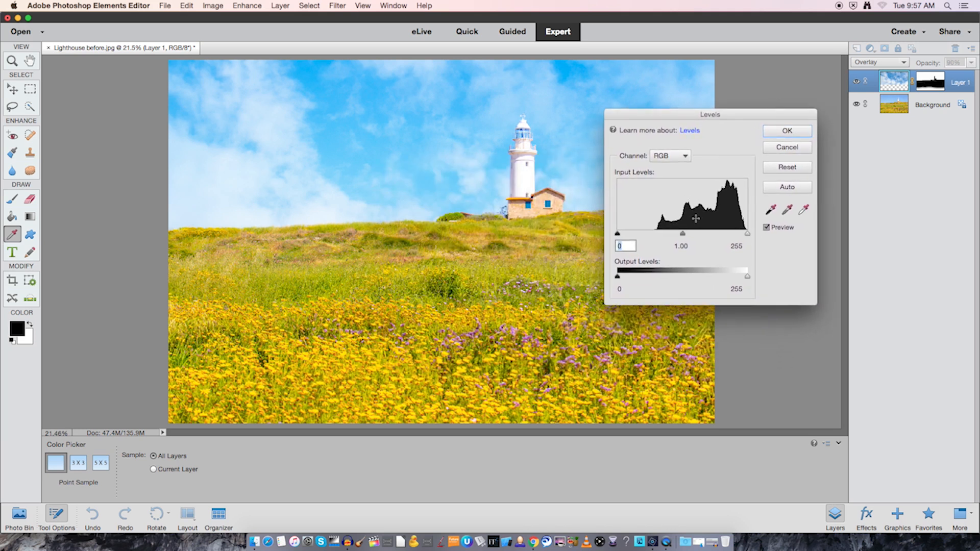
mouse_move(682, 238)
mouse_down()
mouse_move(649, 235)
mouse_move(714, 234)
mouse_move(682, 237)
mouse_up()
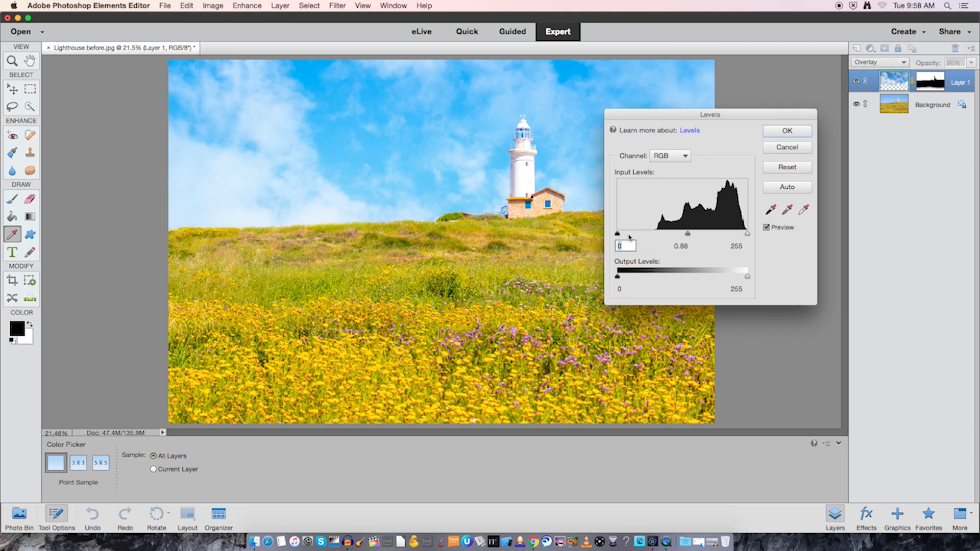
drag(618, 234, 626, 237)
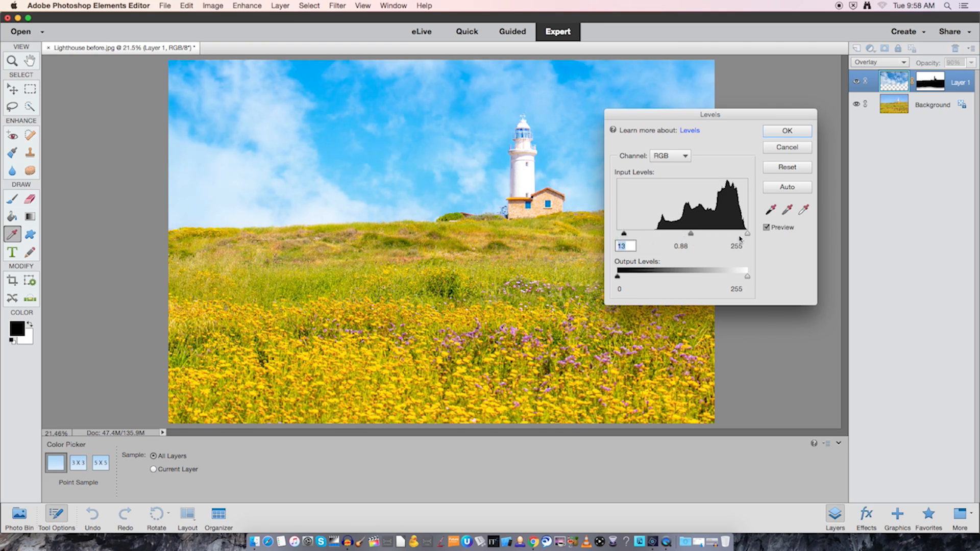
drag(747, 235, 689, 235)
drag(674, 119, 797, 149)
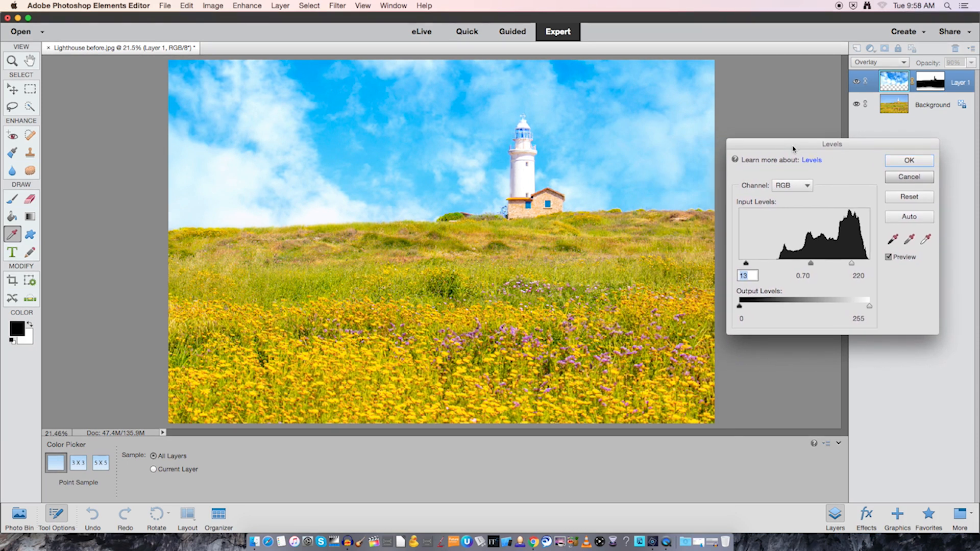
drag(810, 265, 805, 263)
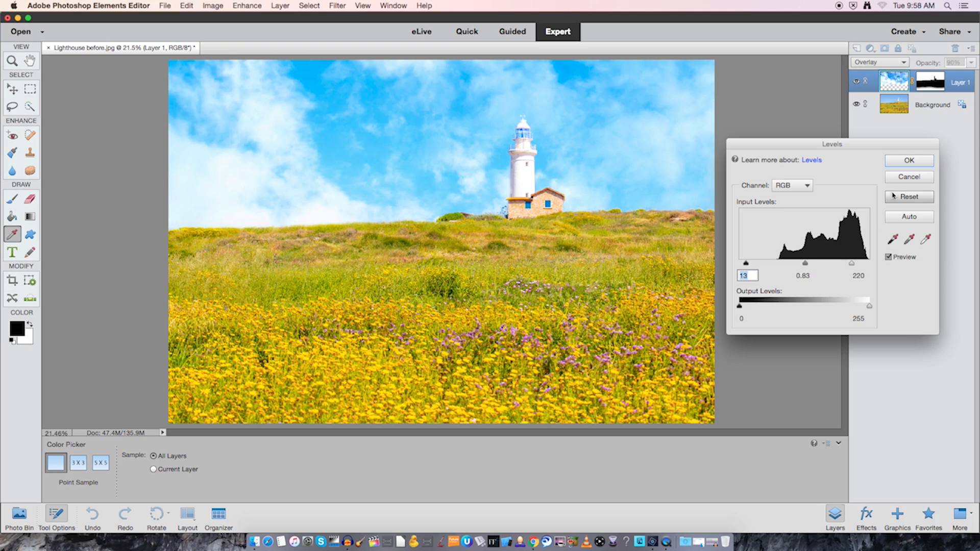
click(909, 161)
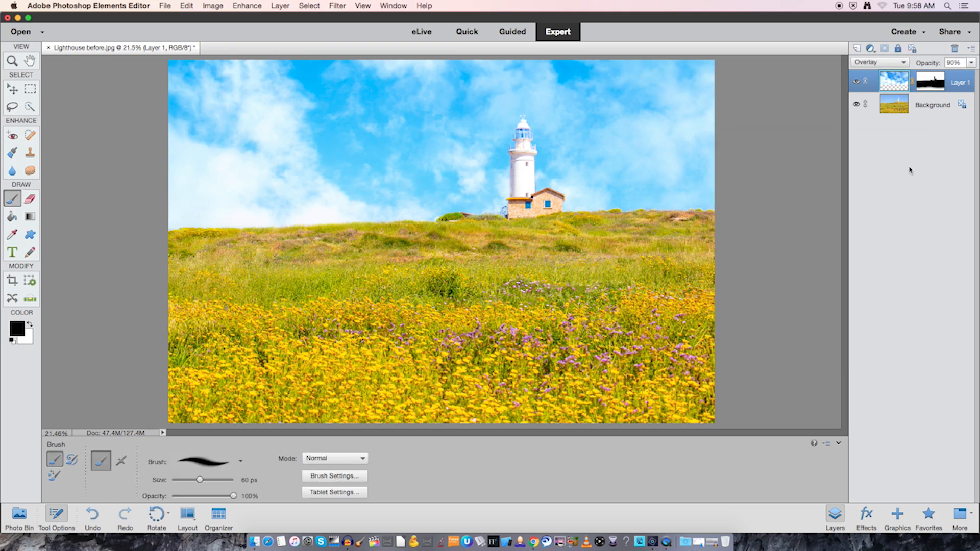
Flatten the image and open the Save As dialog.
click(285, 5)
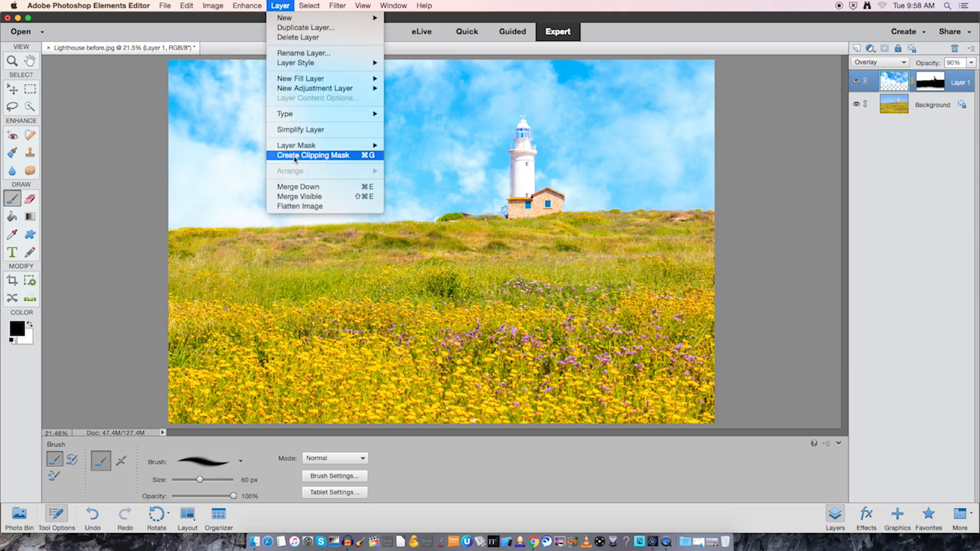
click(313, 207)
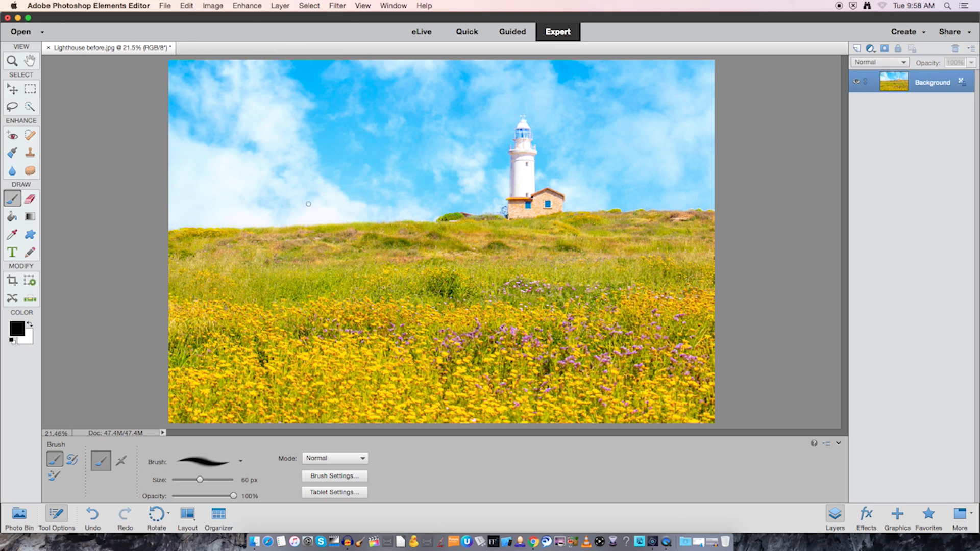
click(169, 3)
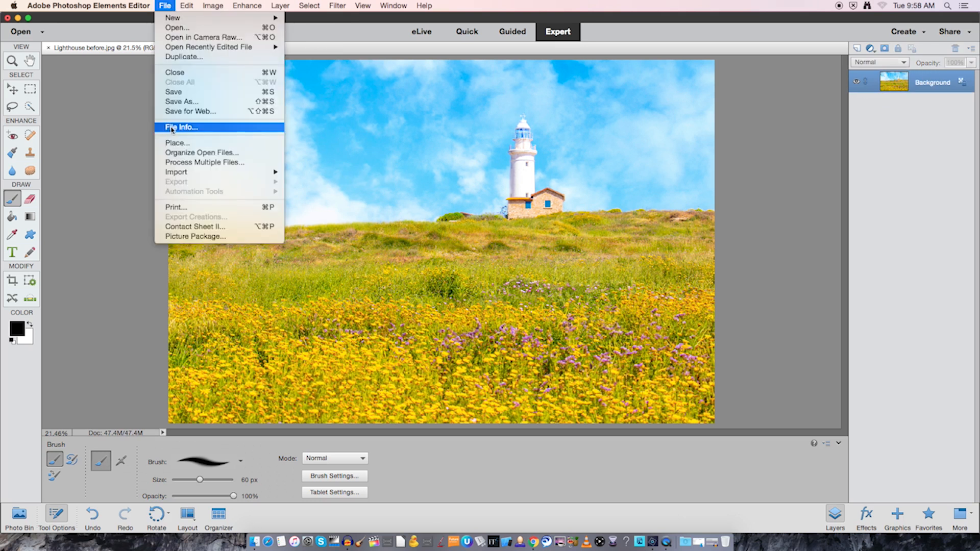
click(225, 102)
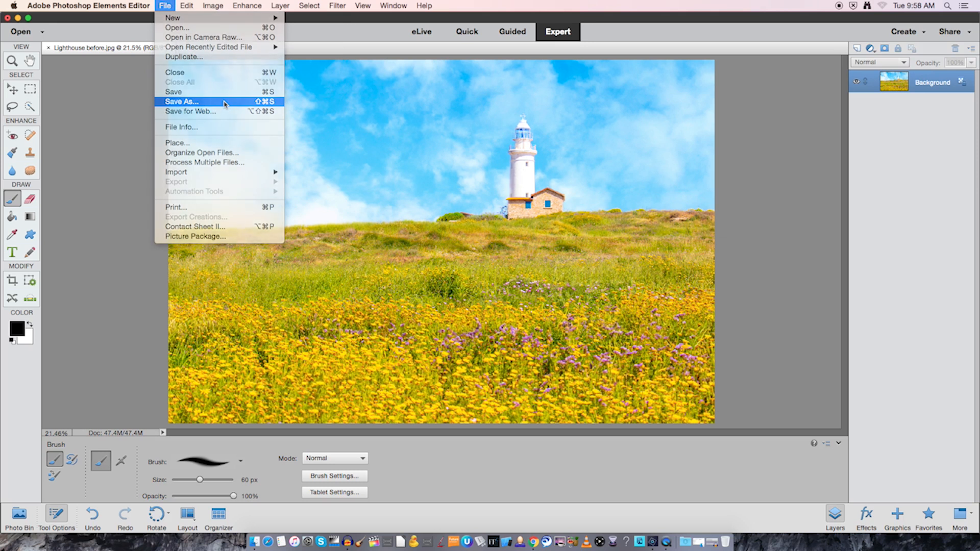